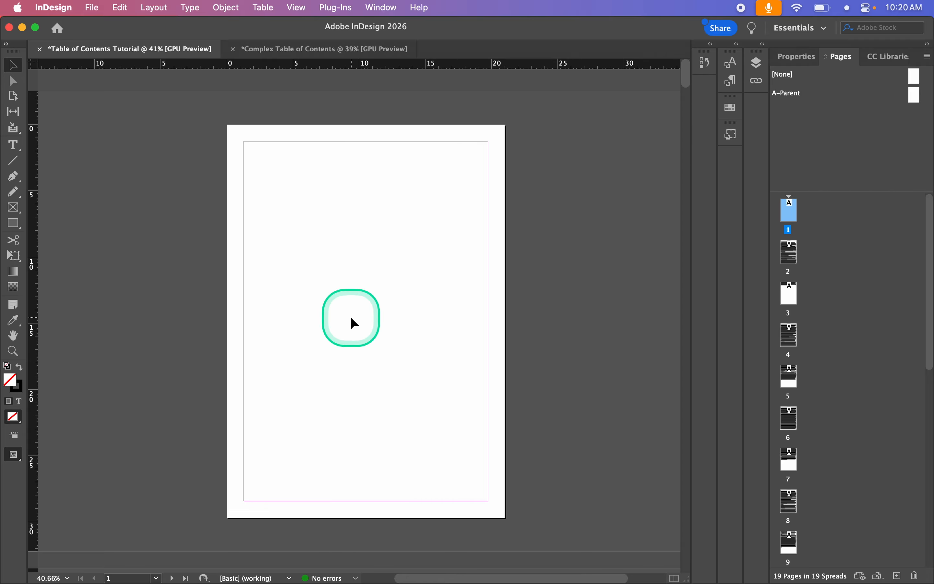
# Review the chapter pages and the paragraph styles in the Book group that the document uses.
pyautogui.scroll(-15, 353, 323)
pyautogui.scroll(-5, 353, 323)
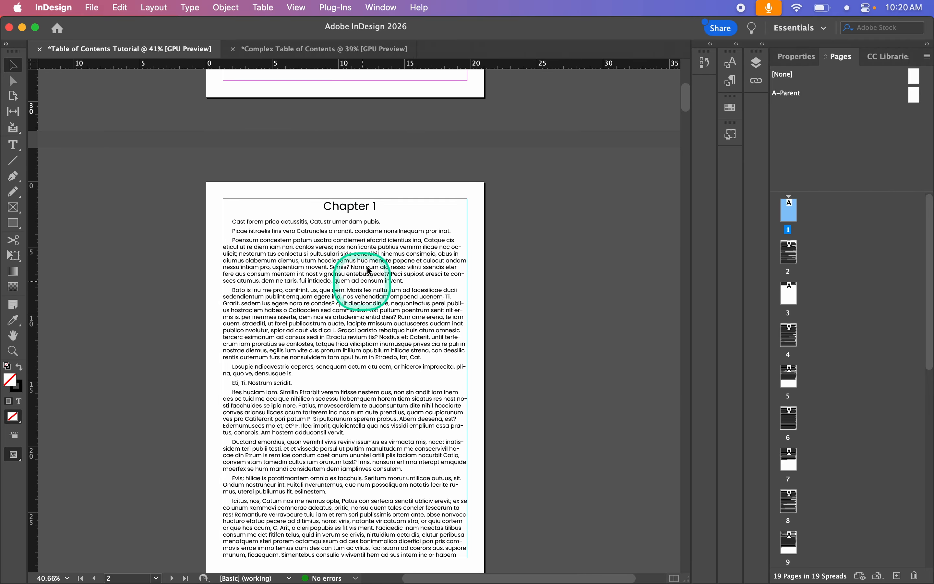
pyautogui.scroll(-20, 393, 221)
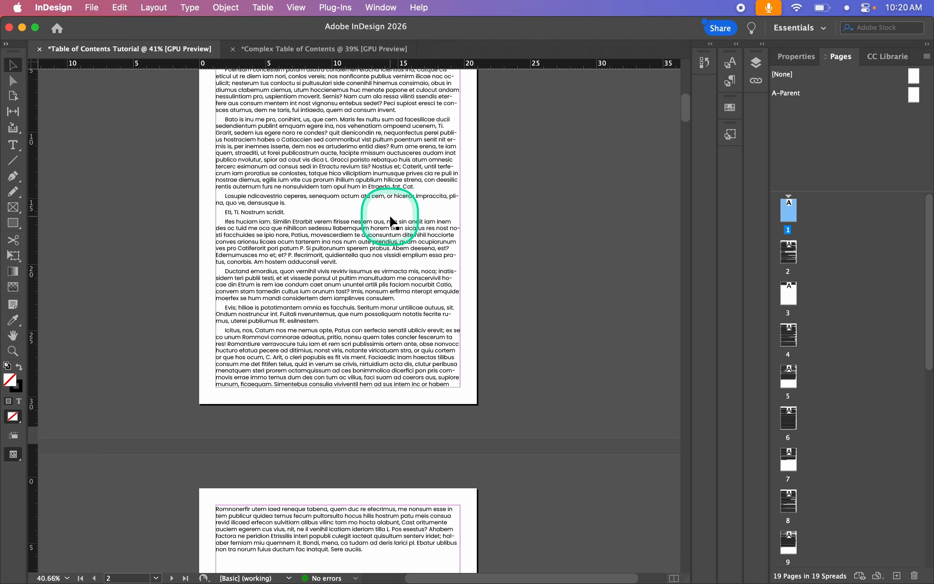
pyautogui.scroll(20, 392, 219)
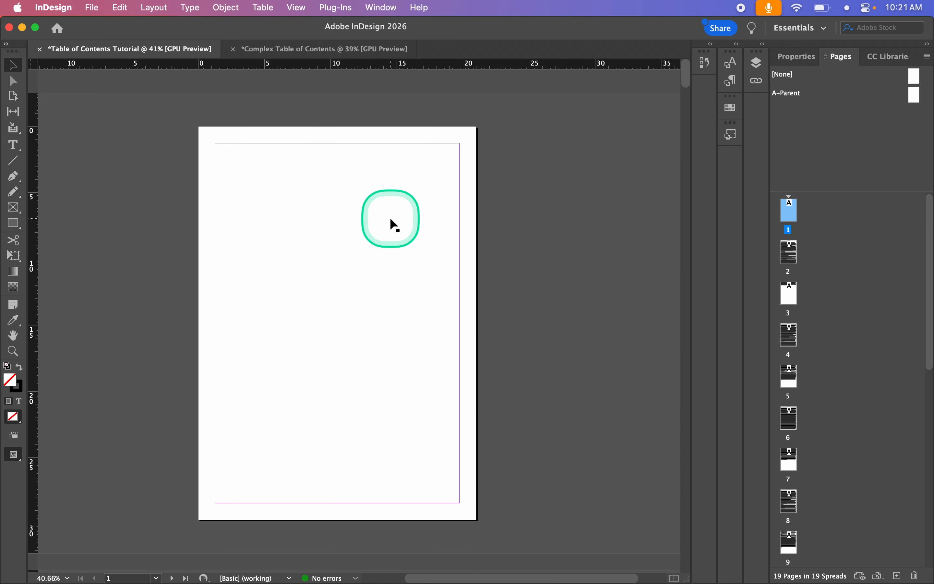
pyautogui.click(731, 81)
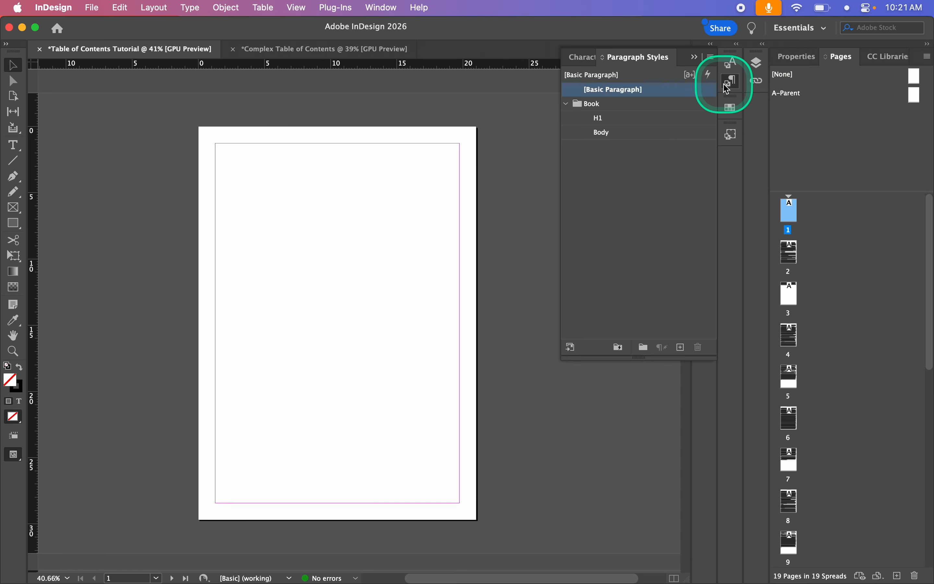
pyautogui.click(567, 104)
pyautogui.click(567, 104)
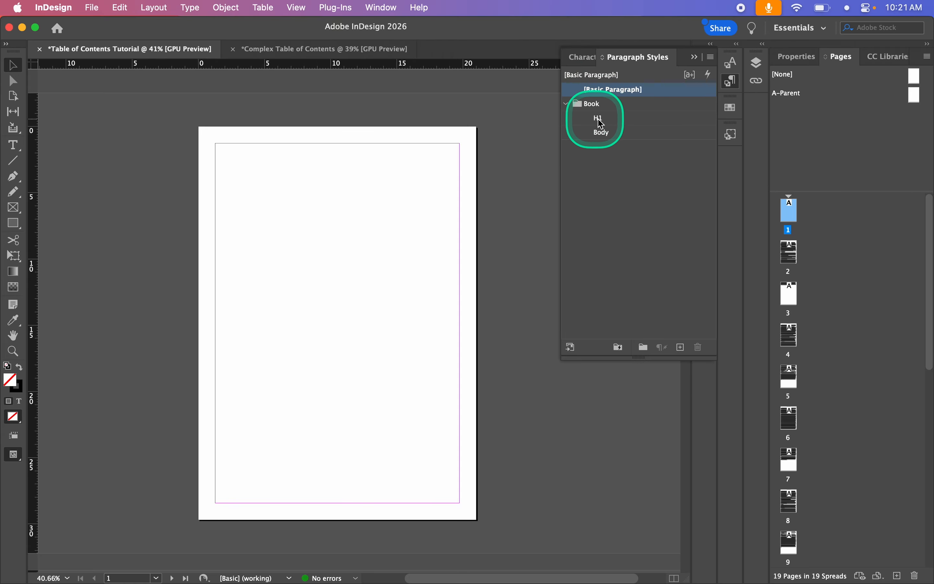
pyautogui.click(694, 58)
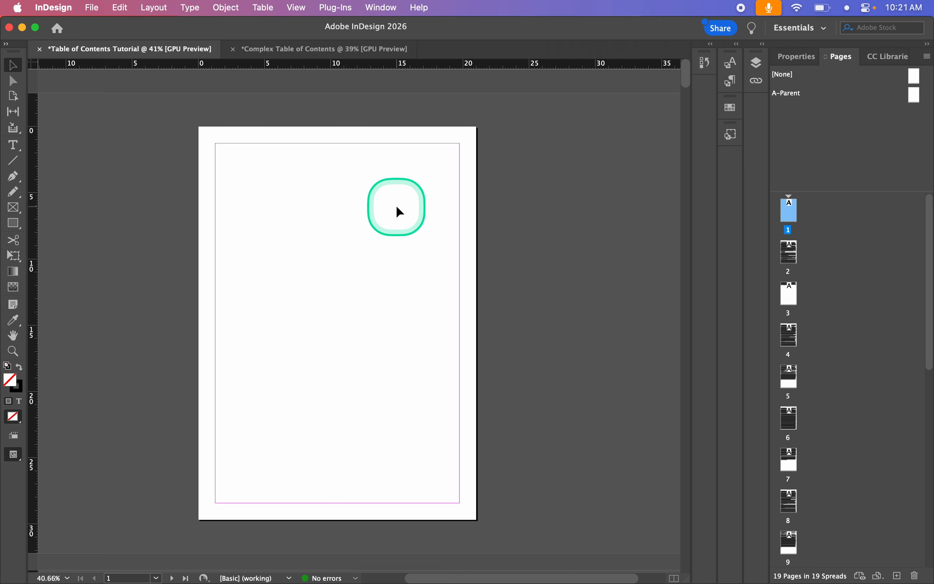
# Start a new table of contents and include the H1 (Book) paragraph style in it.
pyautogui.click(154, 8)
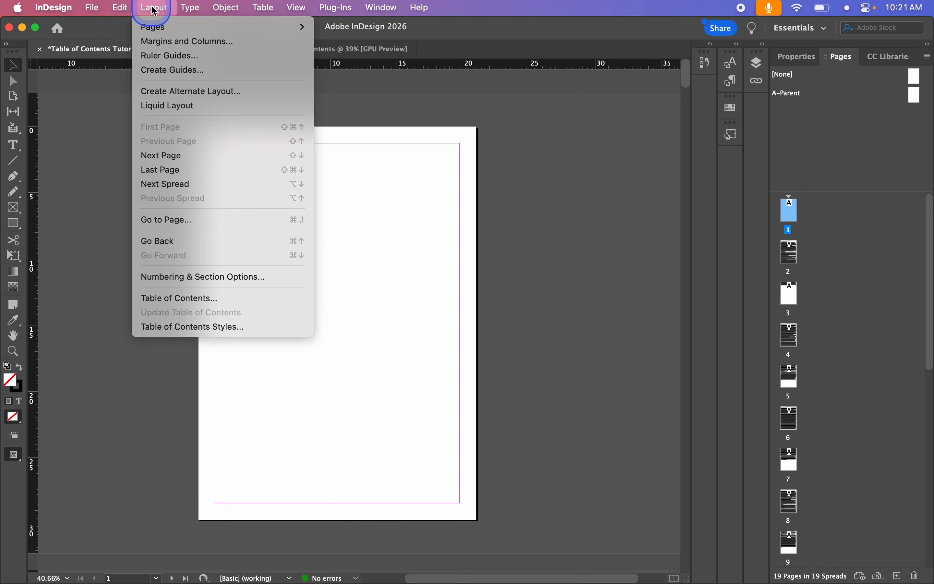
pyautogui.click(169, 298)
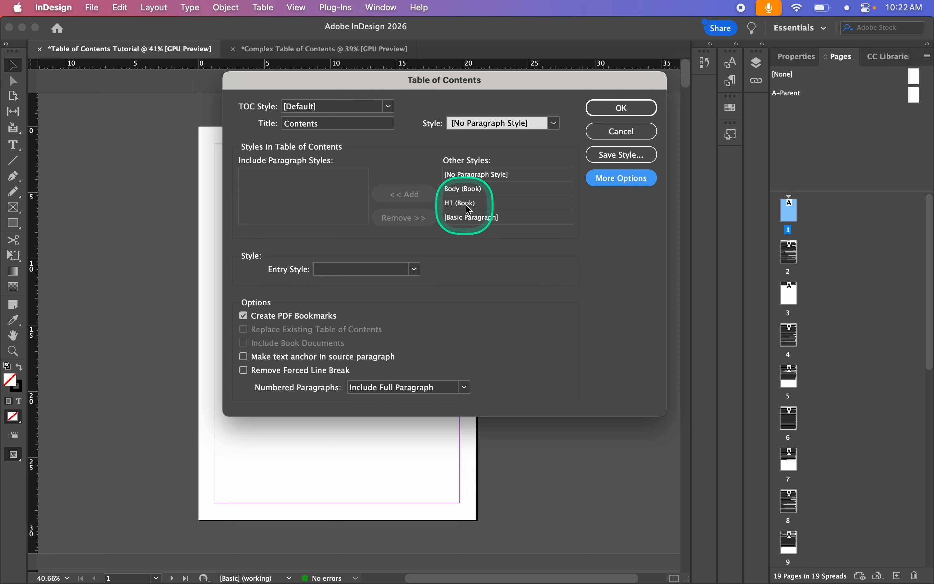
pyautogui.click(487, 208)
pyautogui.click(395, 190)
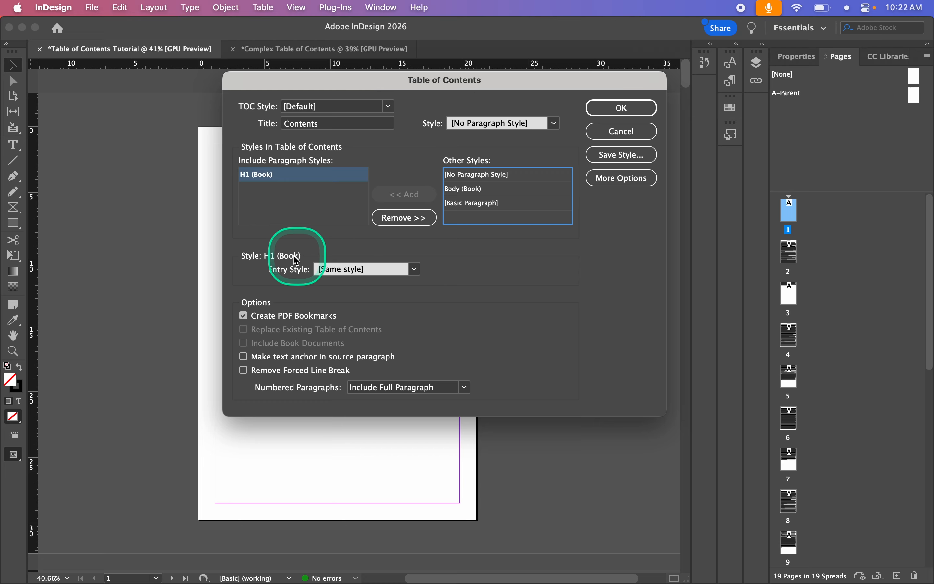
# Create a new paragraph style for the H1 entry style, based on Body and named TOC-H1.
pyautogui.click(413, 270)
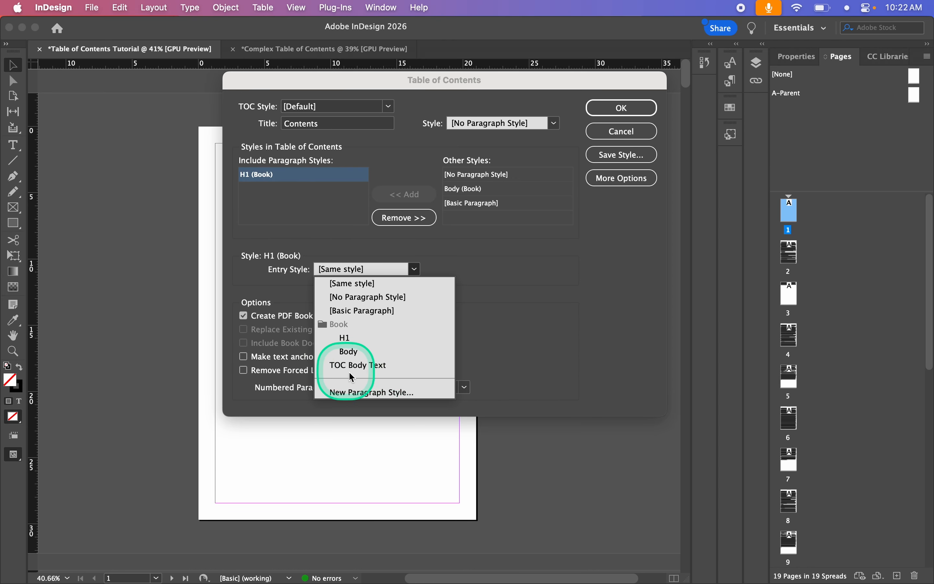
pyautogui.click(371, 393)
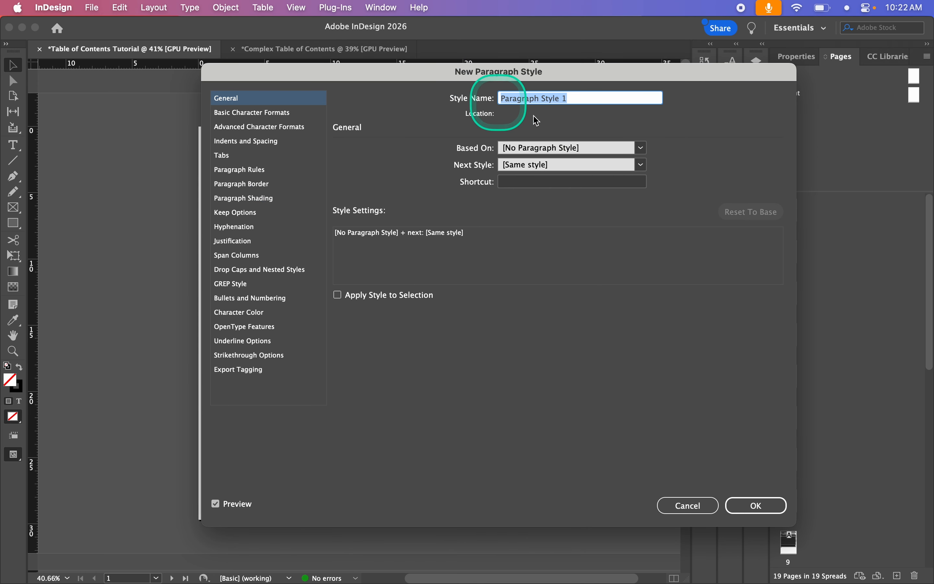
pyautogui.click(641, 147)
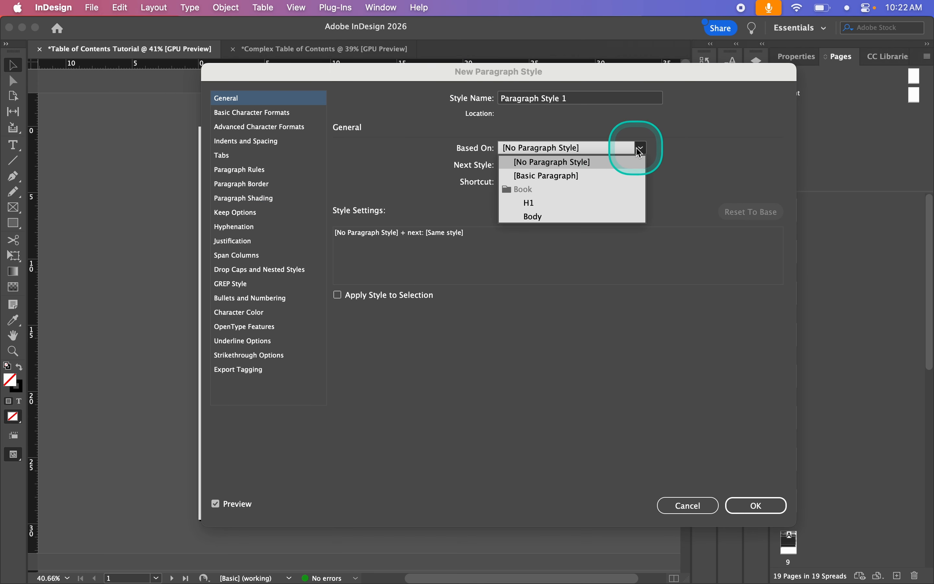
pyautogui.click(533, 217)
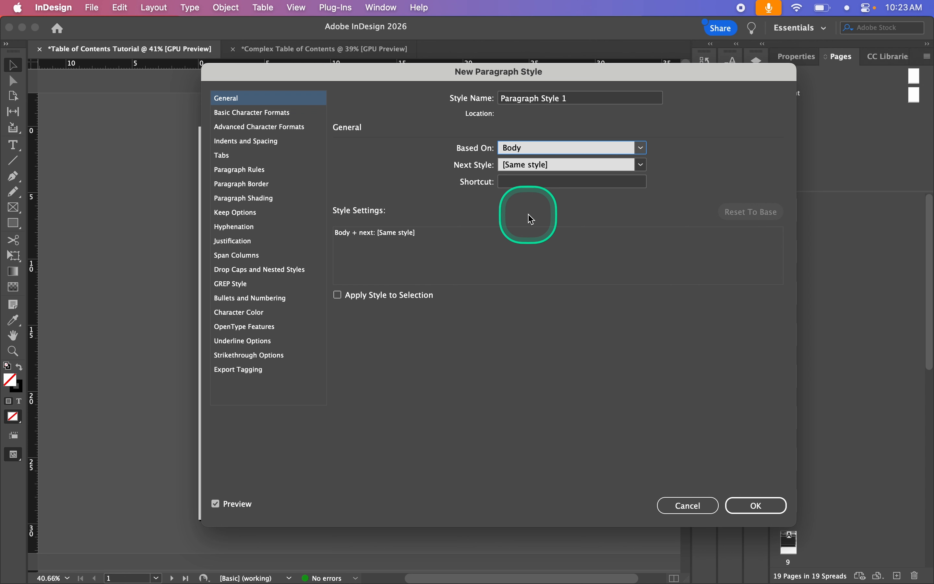
pyautogui.tripleClick(588, 98)
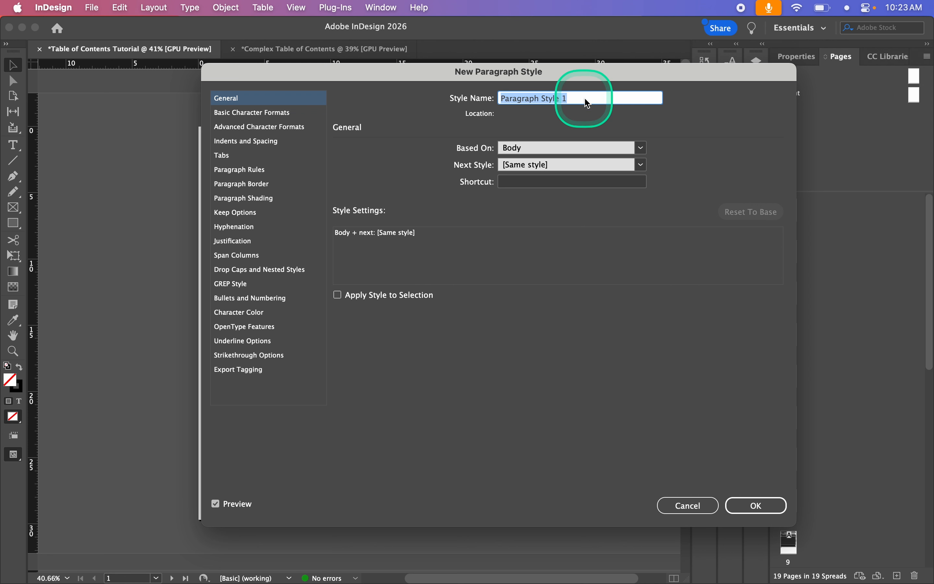
pyautogui.press('capslock')
pyautogui.write('TOC-H1')
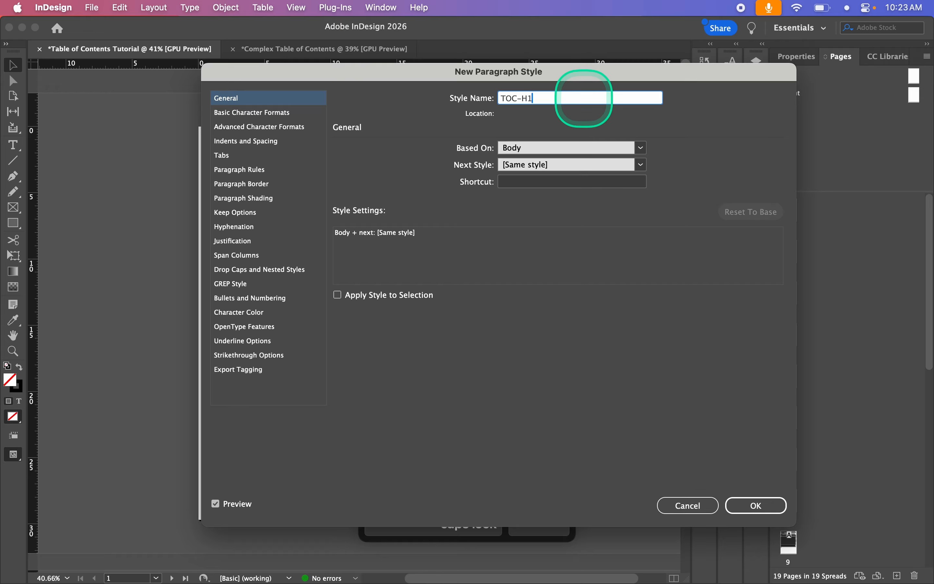
# Set the TOC-H1 style's font size to 14 pt and first line indent to 0 cm, and save the style.
pyautogui.click(252, 112)
pyautogui.click(462, 188)
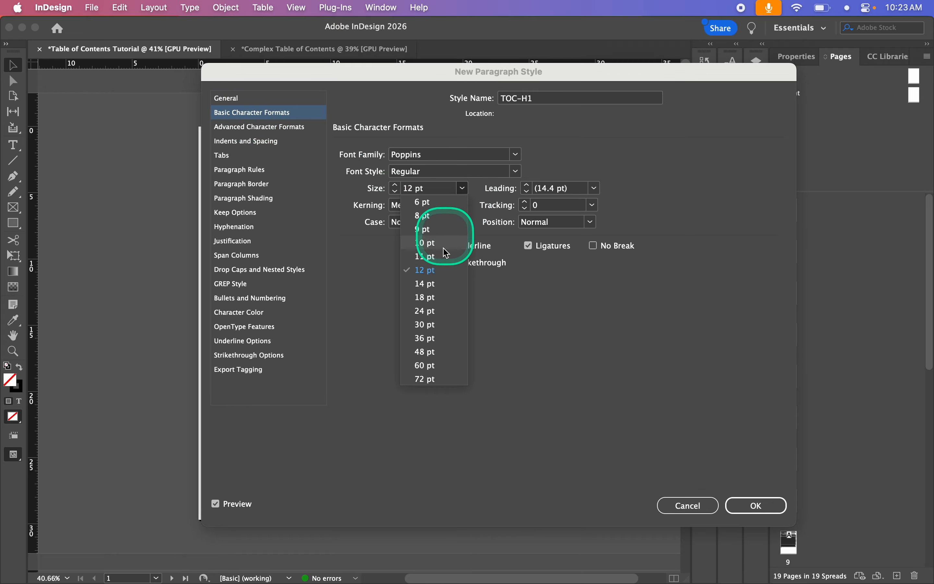
pyautogui.click(425, 284)
pyautogui.click(263, 142)
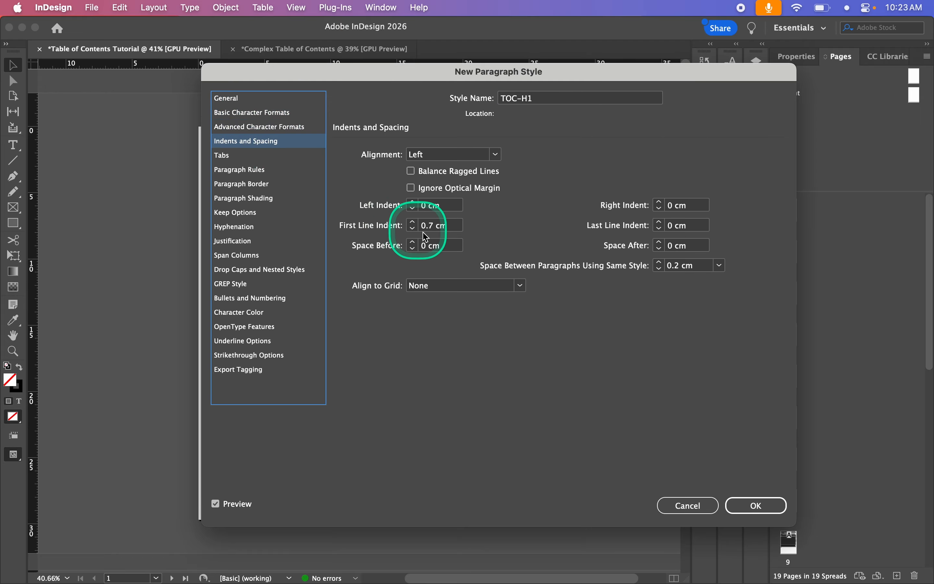
pyautogui.click(412, 228)
pyautogui.click(244, 99)
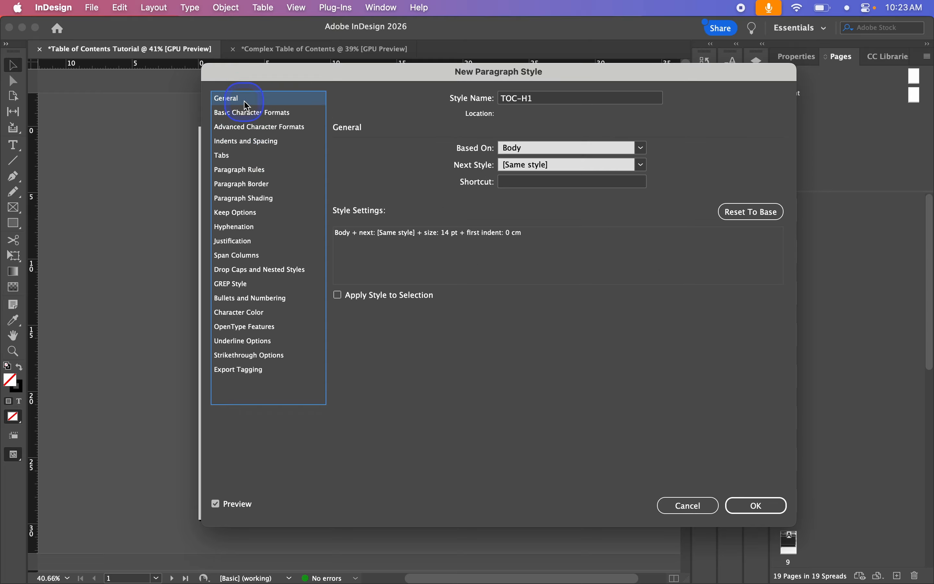
pyautogui.click(766, 512)
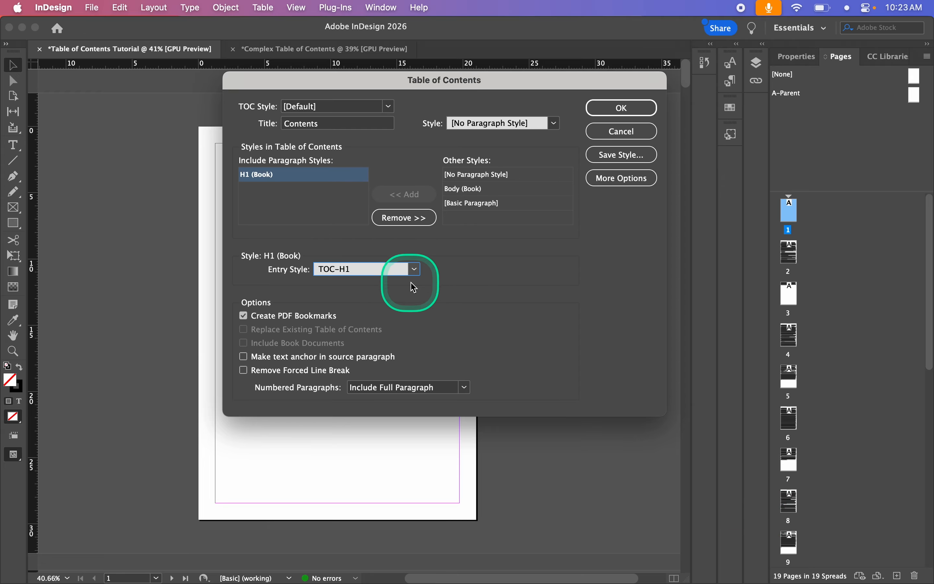
# Show the additional table of contents options and keep the page number placed After Entry.
pyautogui.click(616, 178)
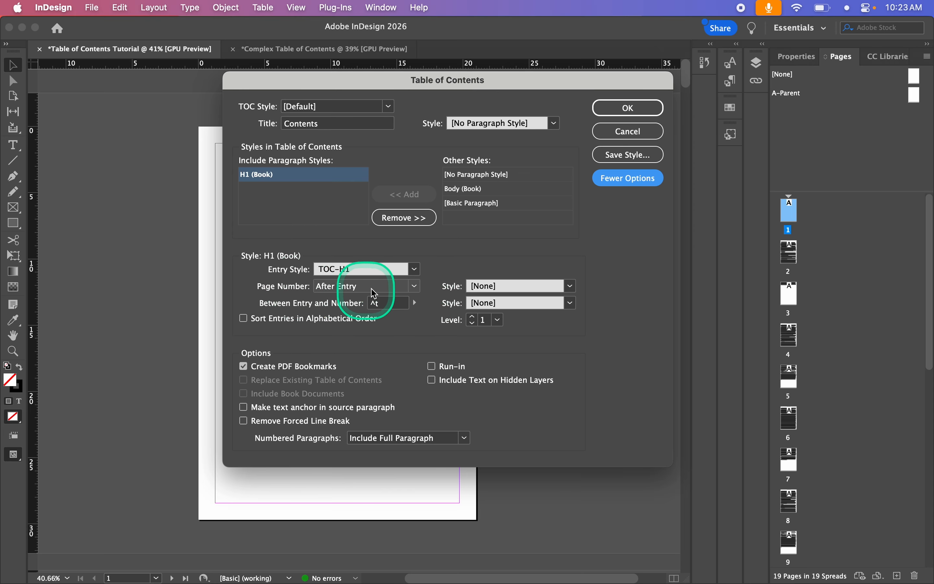
pyautogui.click(415, 286)
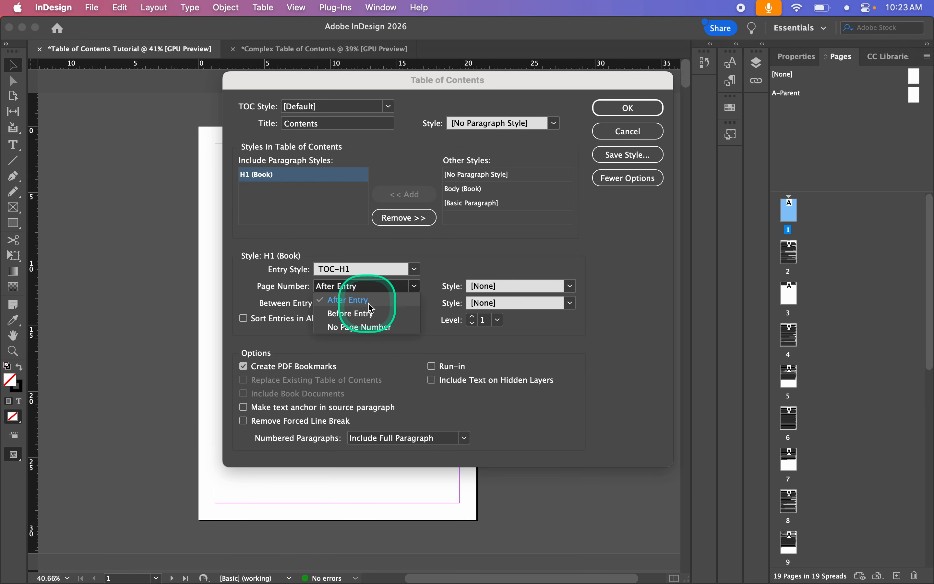
pyautogui.click(417, 285)
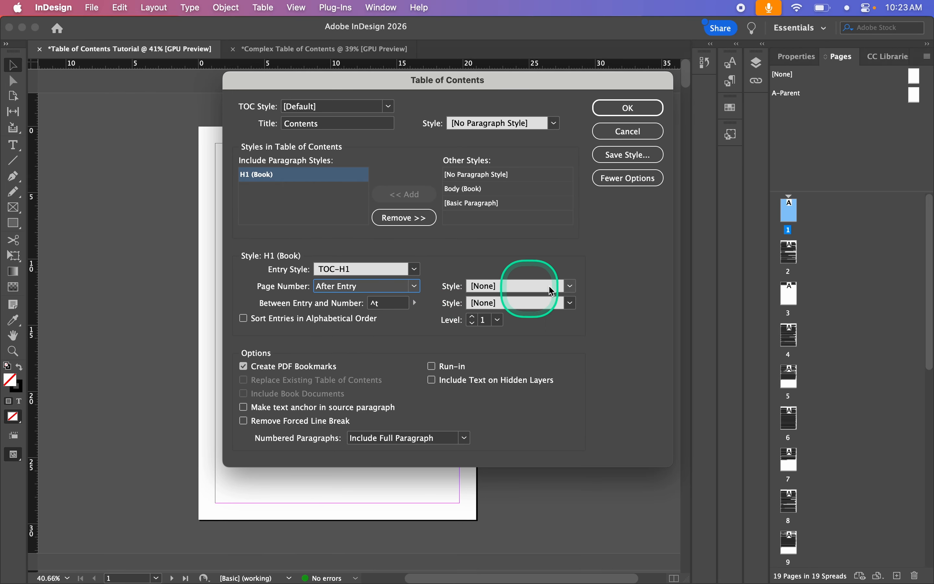
# Check the character style choices offered for the page number.
pyautogui.click(571, 286)
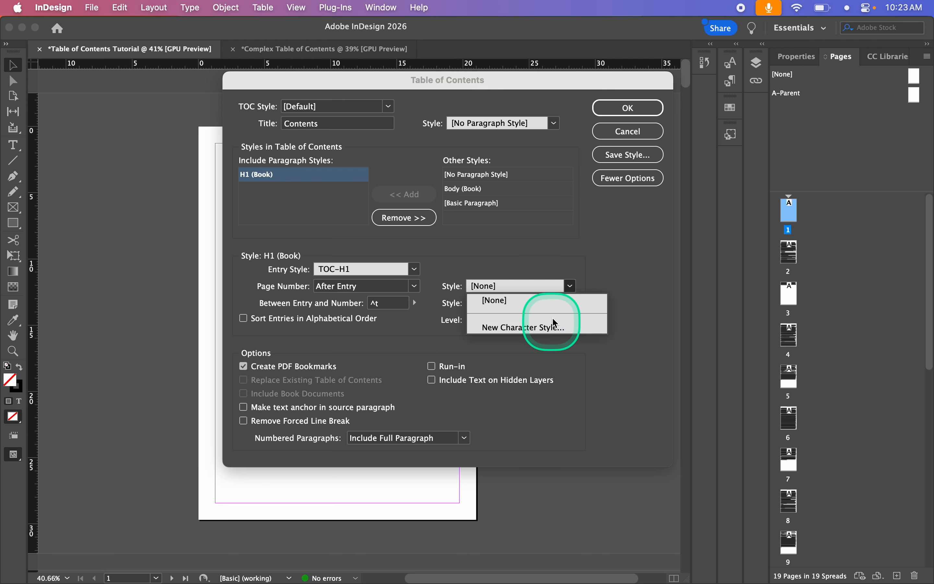
pyautogui.click(569, 285)
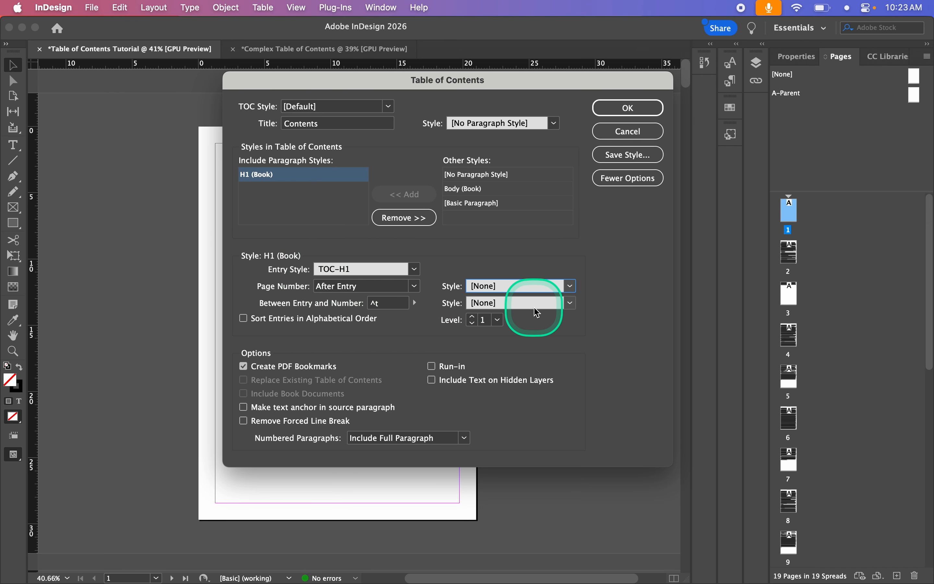
pyautogui.click(571, 302)
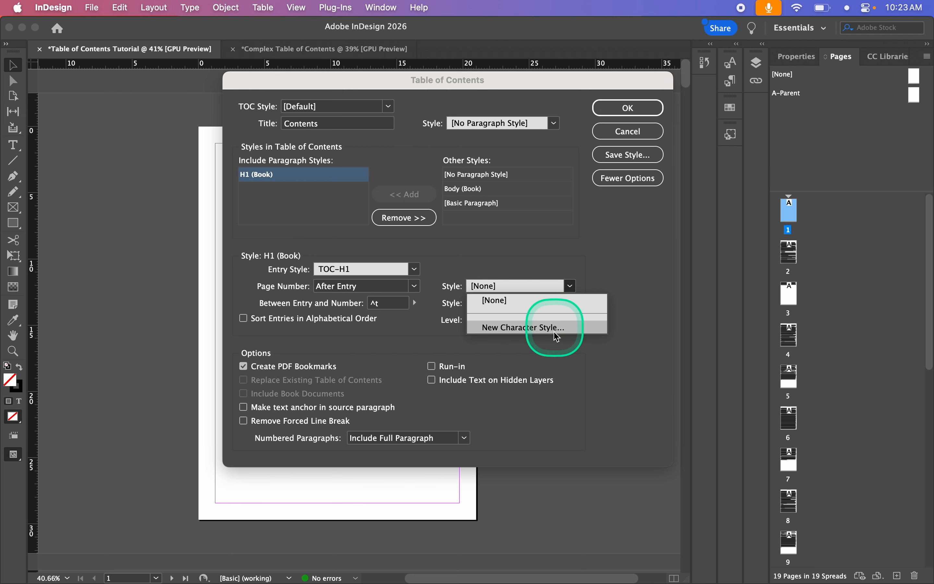
pyautogui.click(520, 268)
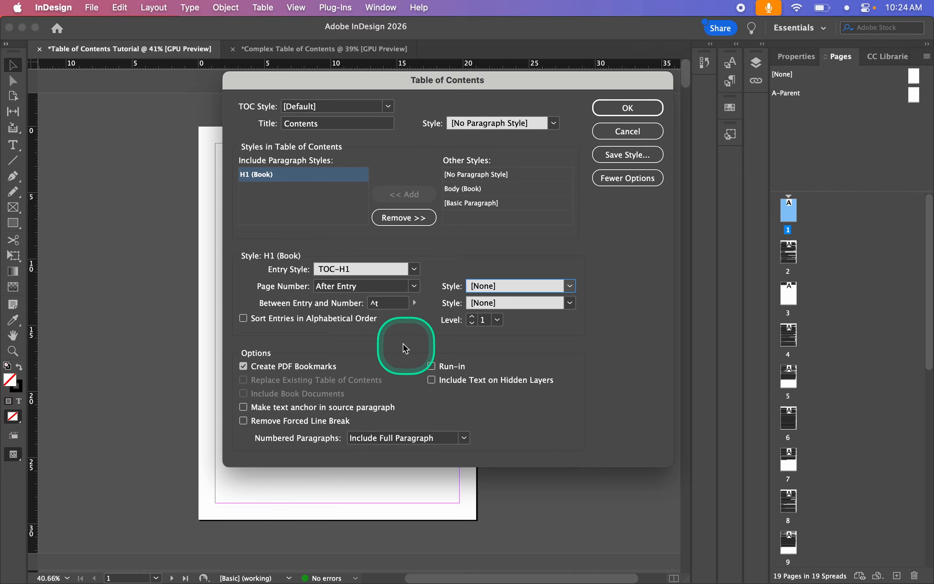
# Replace the separator between entry and number with a Right Indent Tab (^y).
pyautogui.click(386, 305)
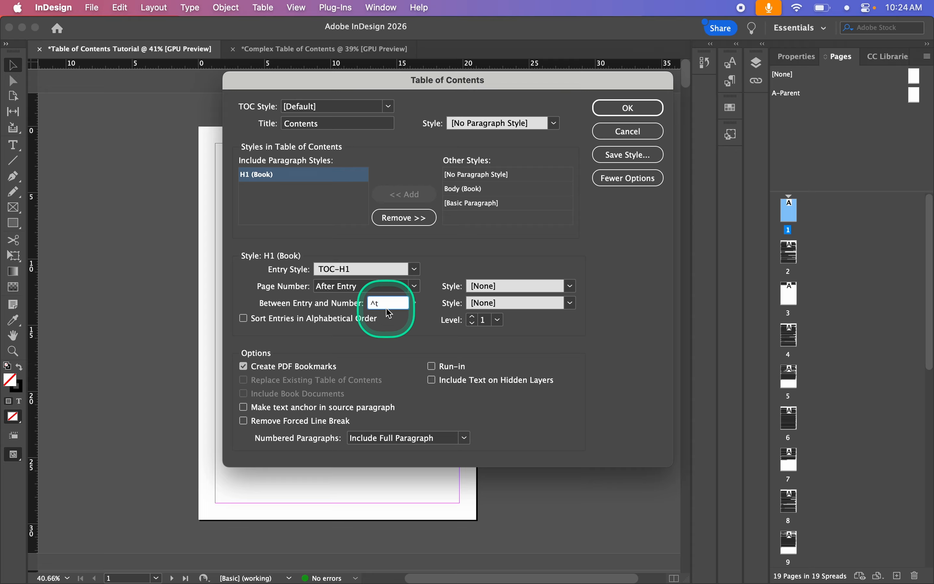
pyautogui.press('BackSpace')
pyautogui.press('BackSpace')
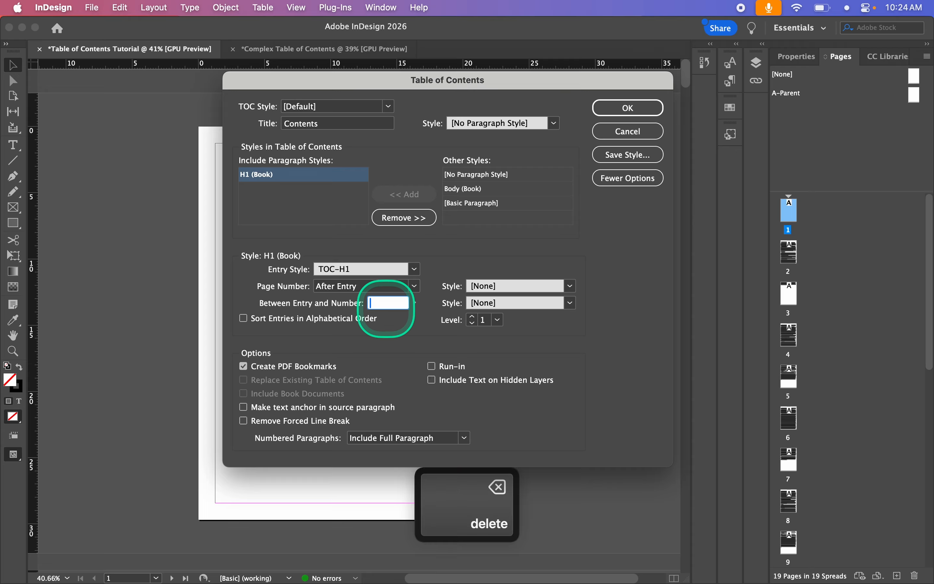
pyautogui.click(415, 304)
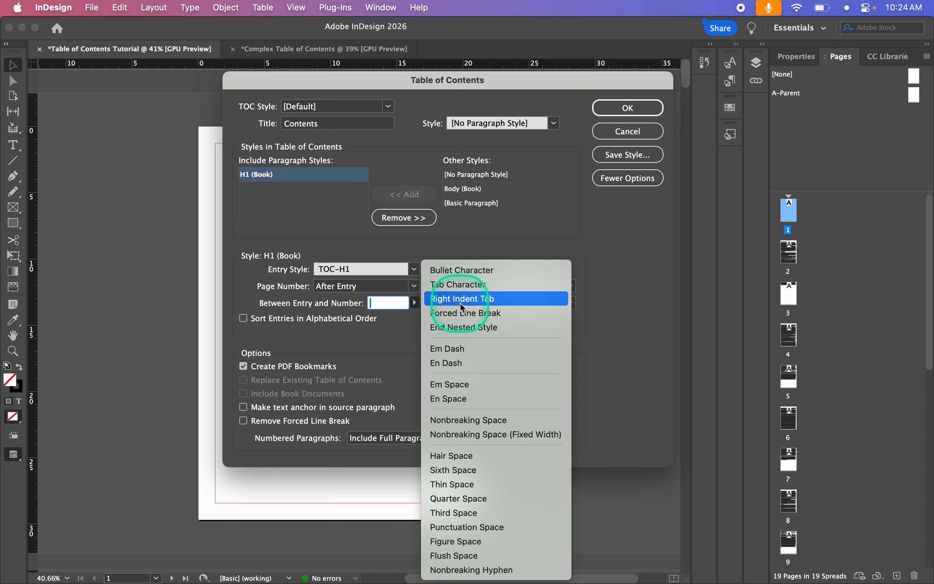
pyautogui.click(449, 299)
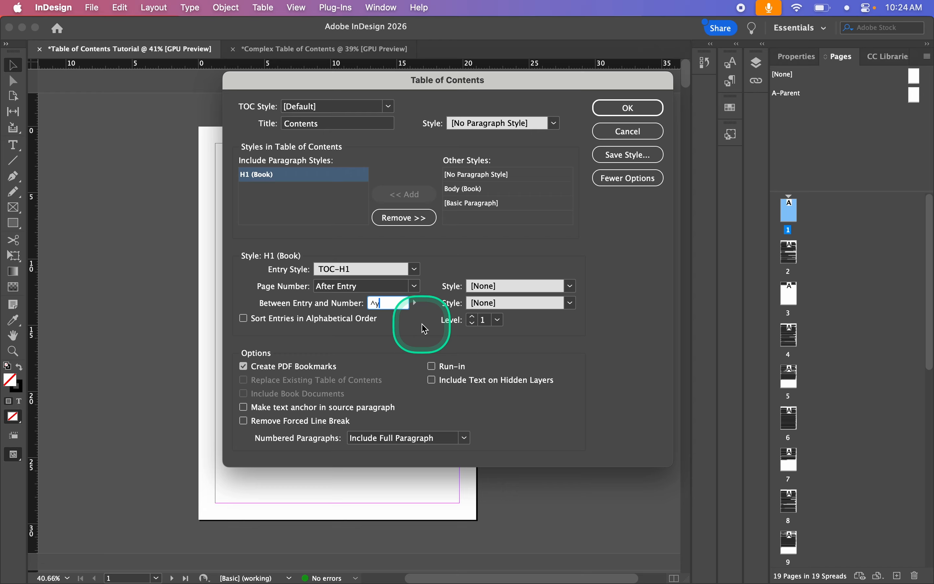
# Change the title to "Table of Contents" and assign it the H1 paragraph style.
pyautogui.click(285, 124)
pyautogui.write('T')
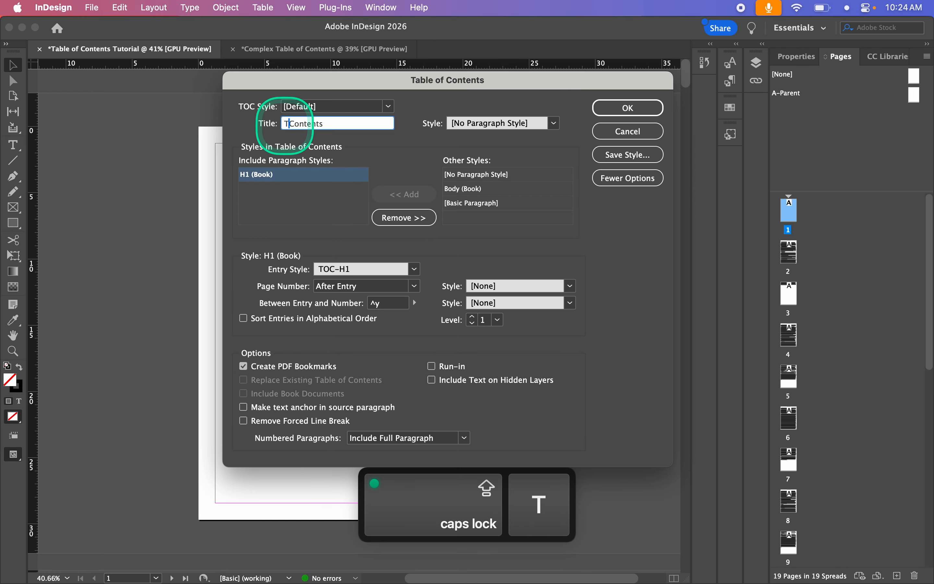
pyautogui.write('able of')
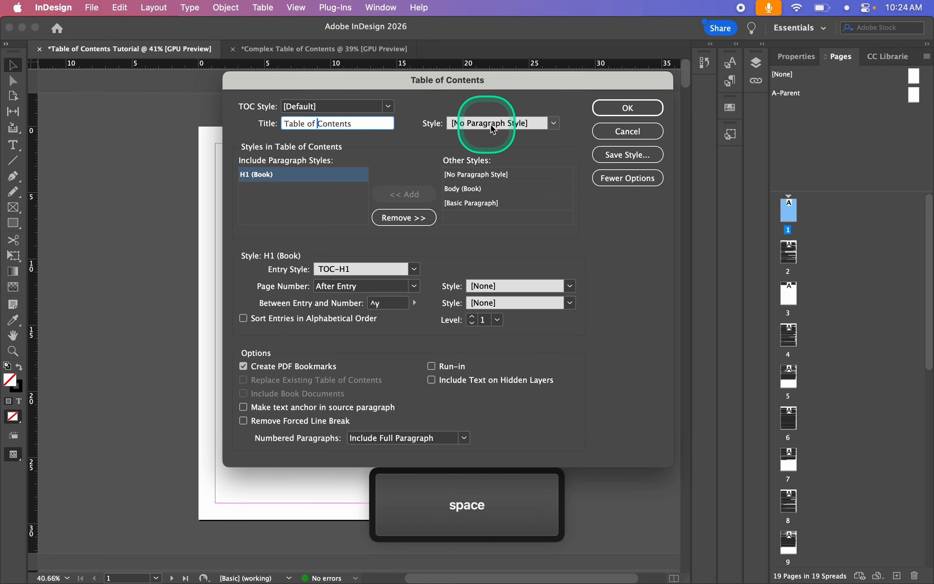
pyautogui.click(554, 123)
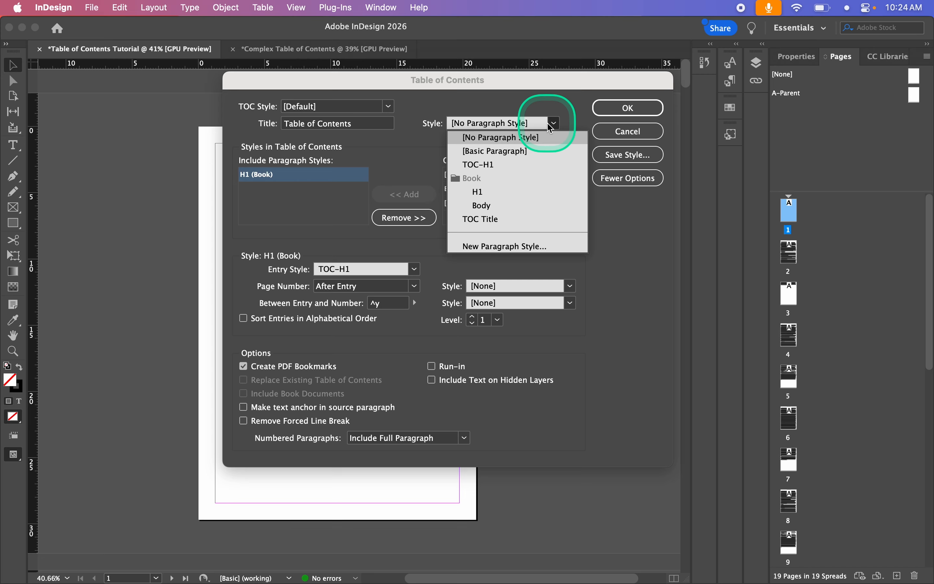
pyautogui.click(494, 193)
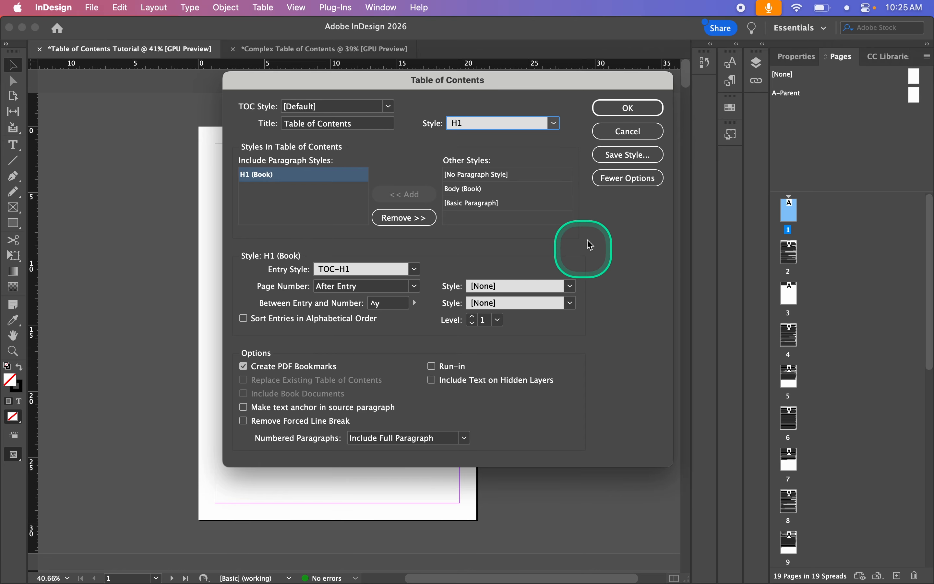
# Save the current table of contents settings as a style named "Table of Contents".
pyautogui.click(630, 155)
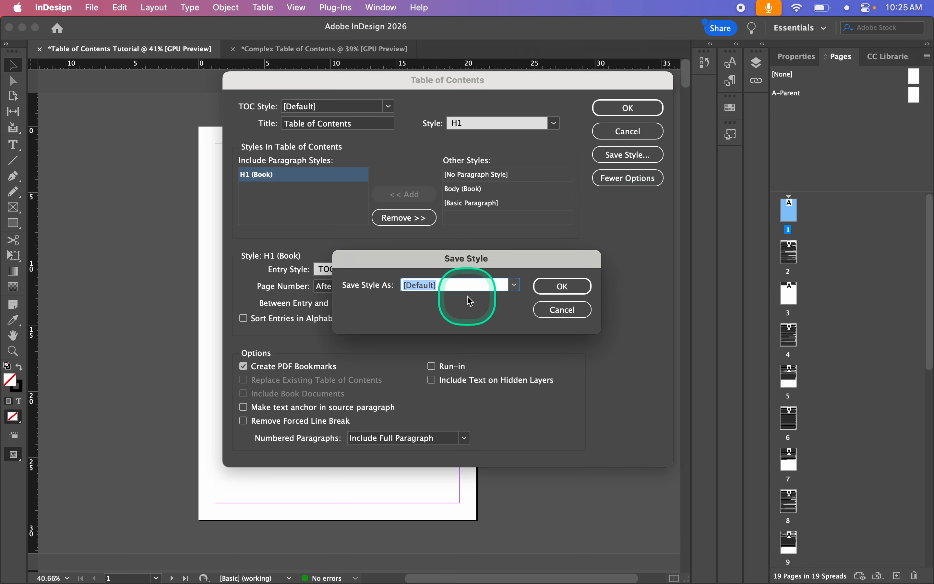
pyautogui.write('Table')
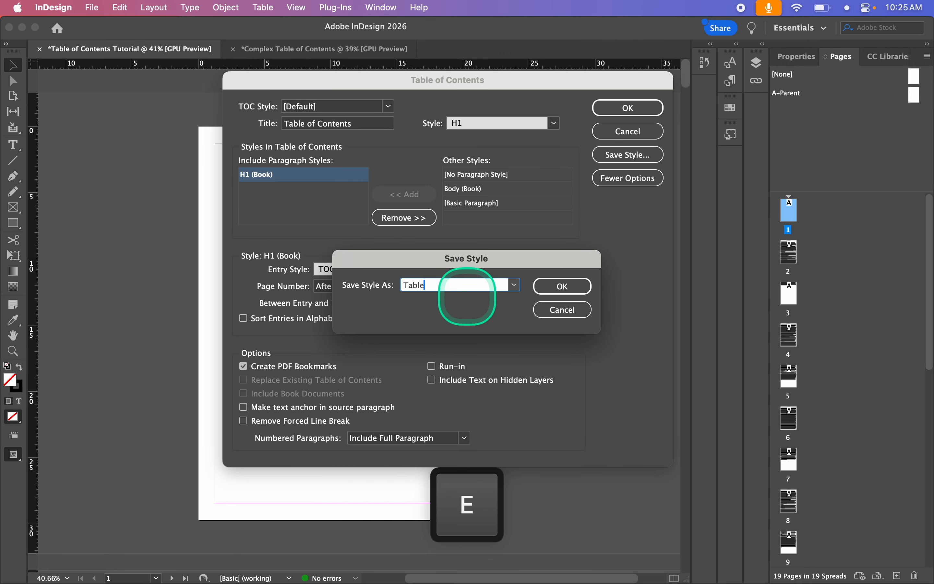
pyautogui.write(' of Contents')
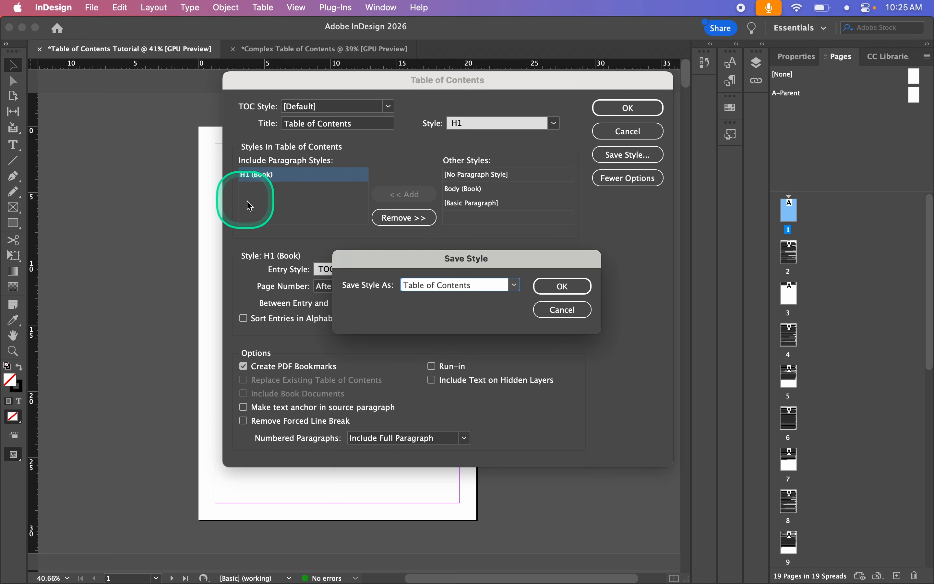
pyautogui.moveTo(357, 254); pyautogui.dragTo(330, 212)
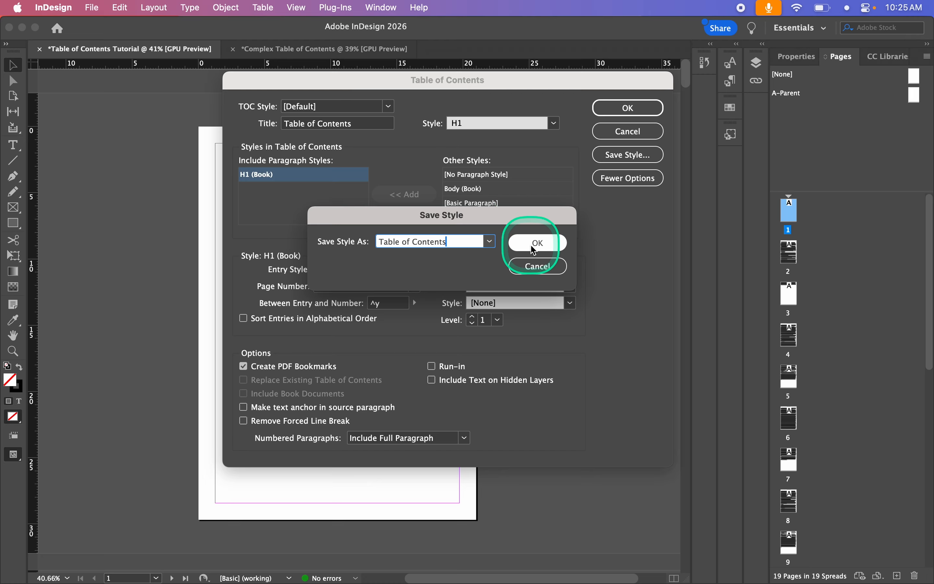
pyautogui.click(538, 243)
# Generate the table of contents and place it on page 1 in a frame spanning the margin width, from the top margin to just below mid-page.
pyautogui.click(640, 110)
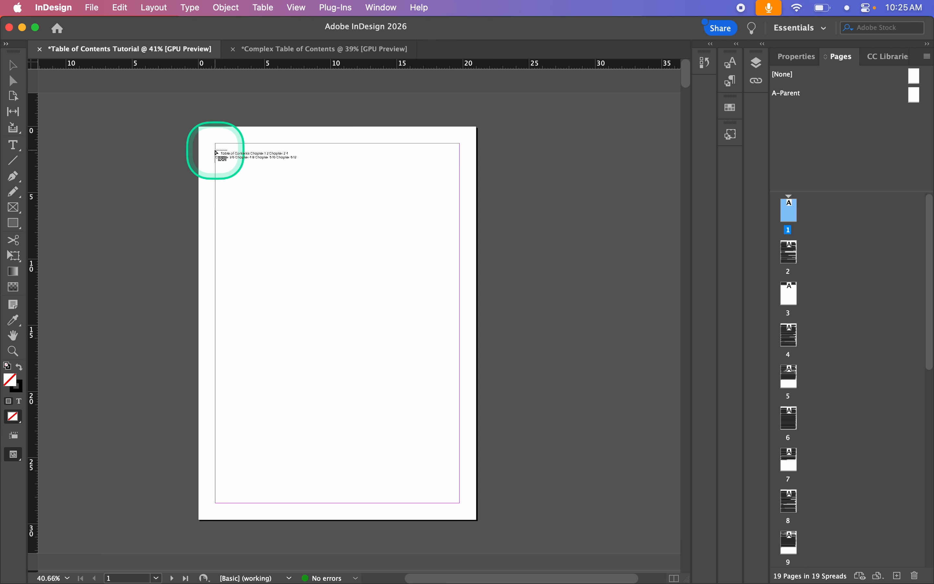
pyautogui.moveTo(216, 143); pyautogui.dragTo(460, 367)
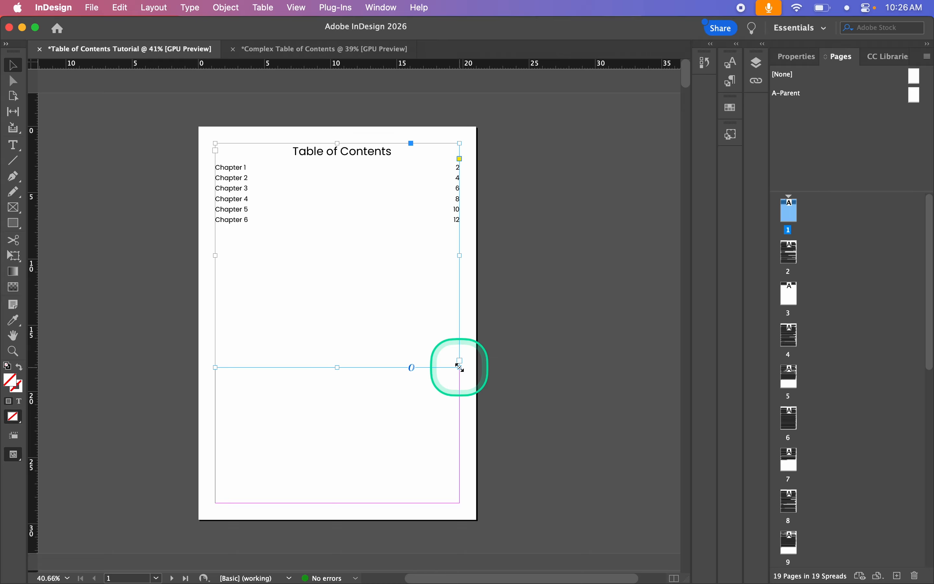
pyautogui.click(471, 351)
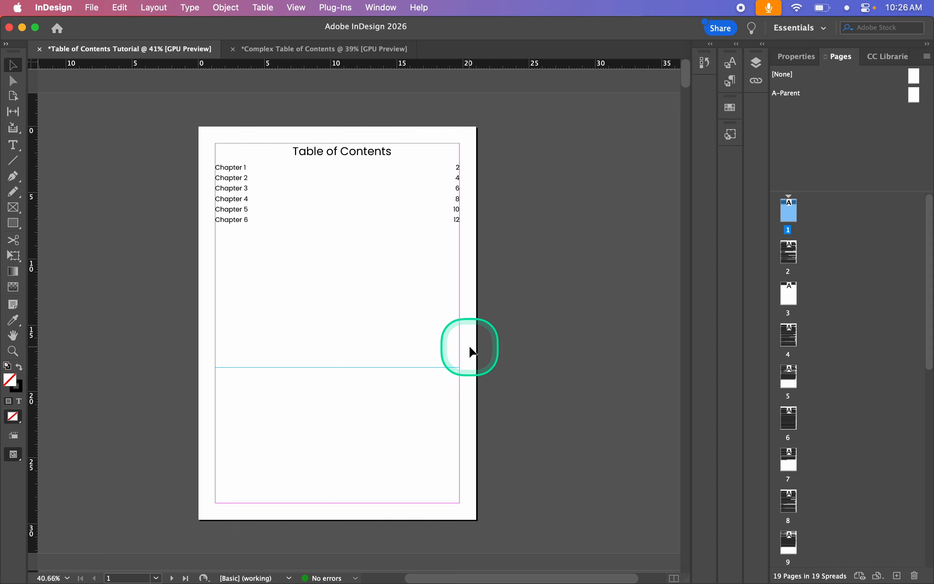
# Insert a page break directly before the "Chapter 2" heading on page 4.
pyautogui.scroll(-10, 392, 305)
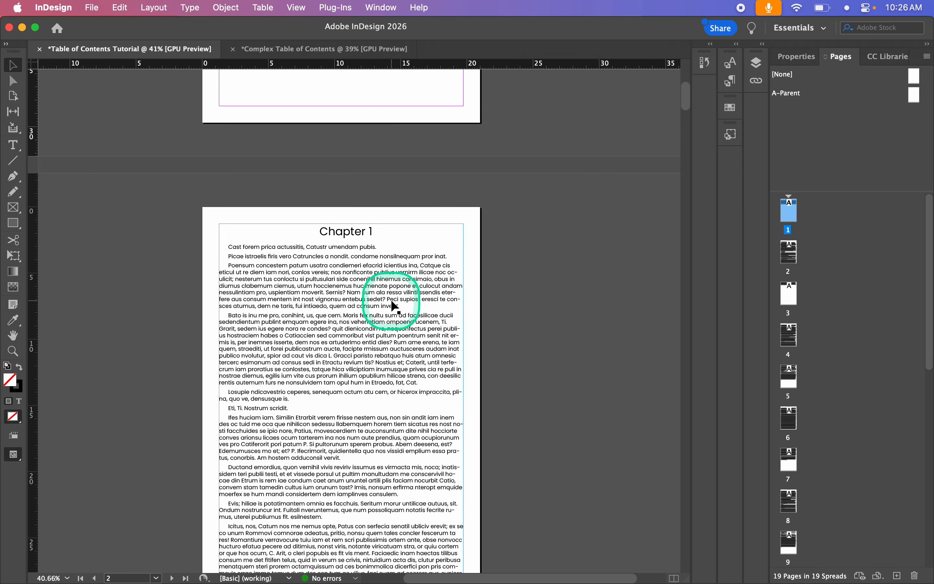
pyautogui.scroll(-15, 392, 305)
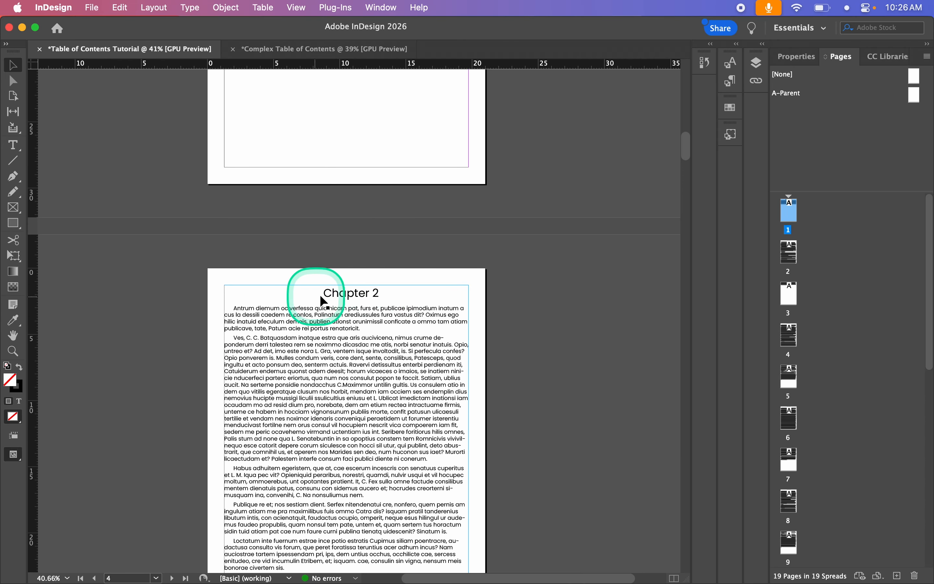
pyautogui.doubleClick(324, 301)
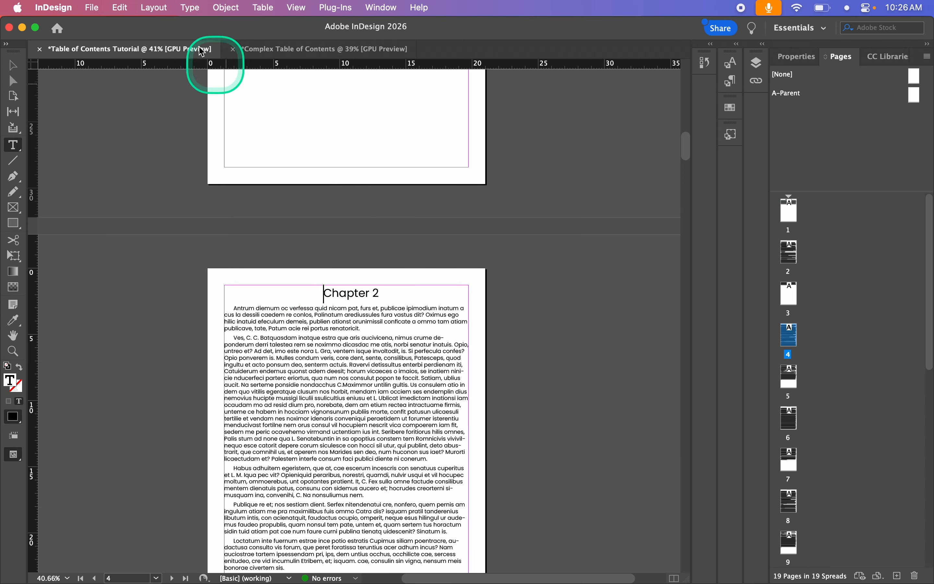
pyautogui.click(191, 7)
pyautogui.moveTo(301, 433)
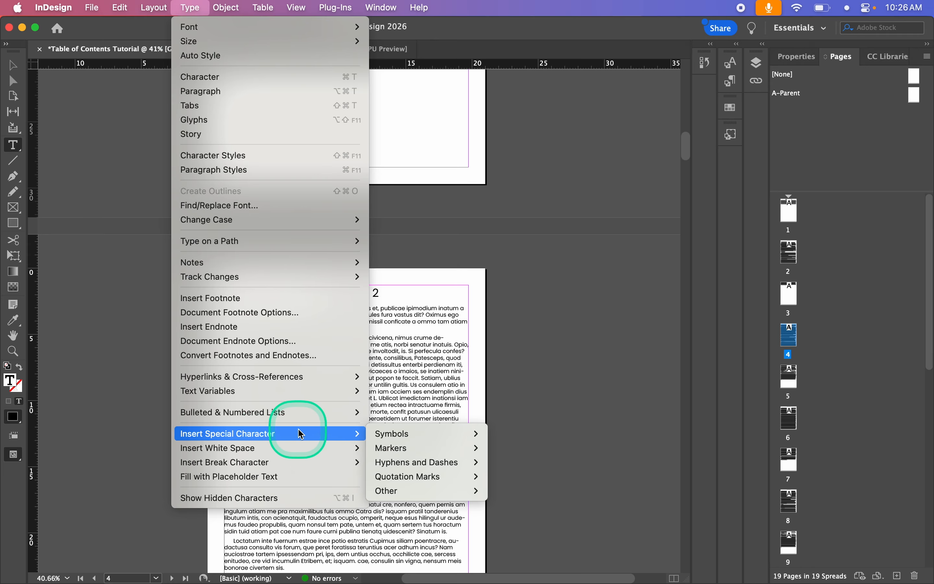
pyautogui.moveTo(309, 462)
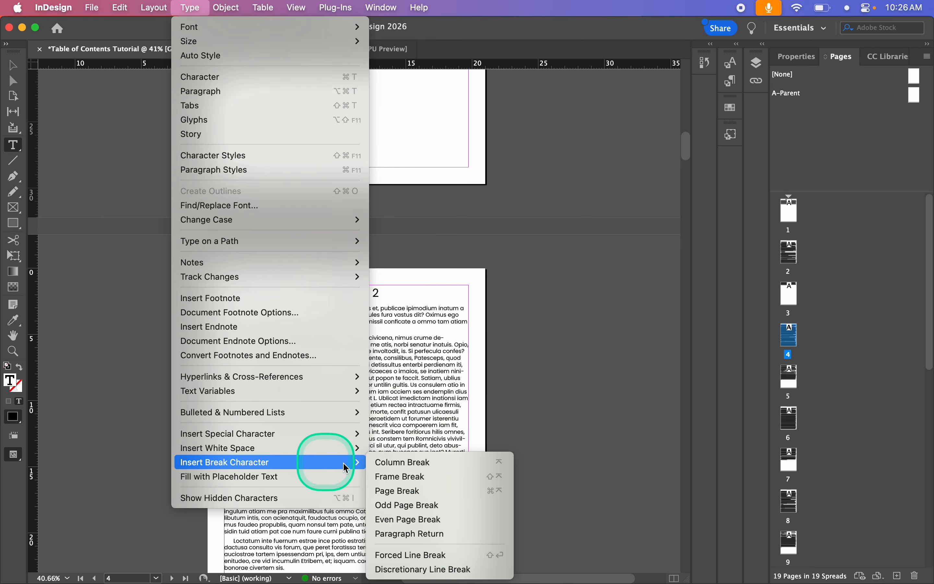
pyautogui.click(409, 491)
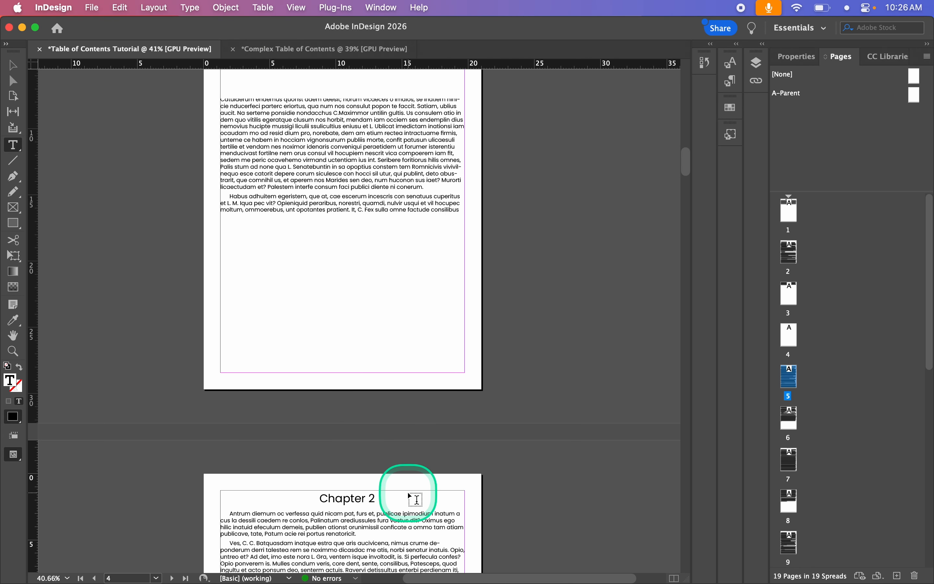
# Update the table of contents on page 1 to reflect the shifted chapter pages, then deselect its frame.
pyautogui.scroll(20, 409, 495)
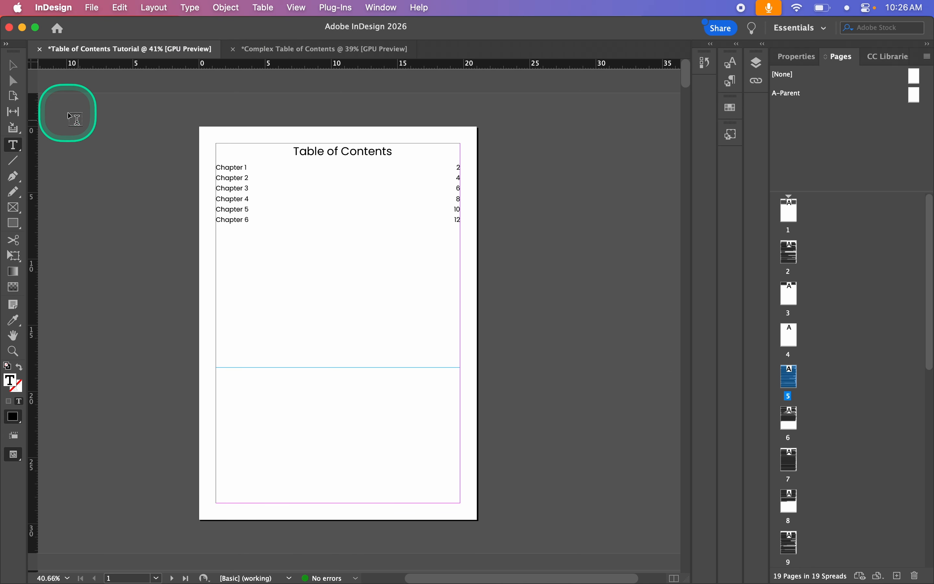
pyautogui.click(13, 65)
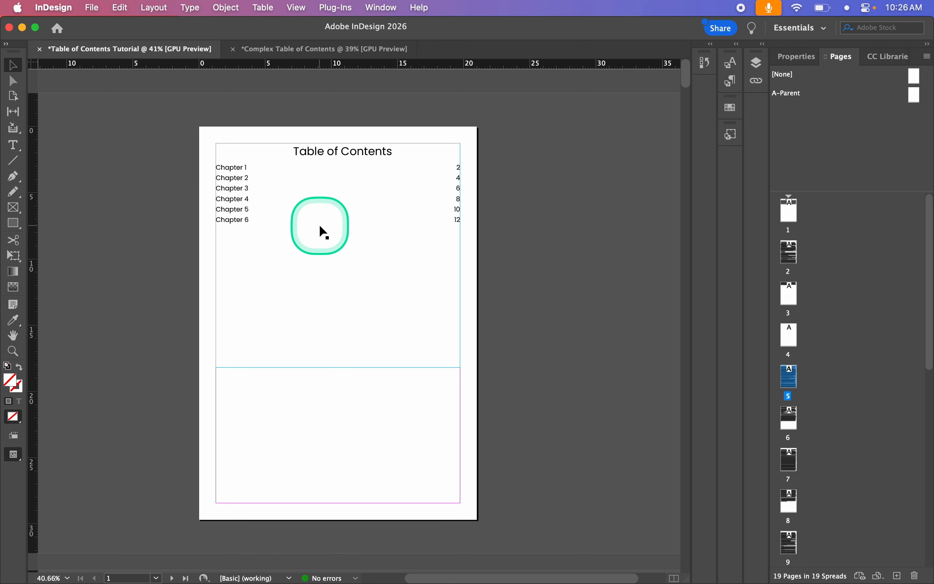
pyautogui.click(320, 226)
pyautogui.click(161, 7)
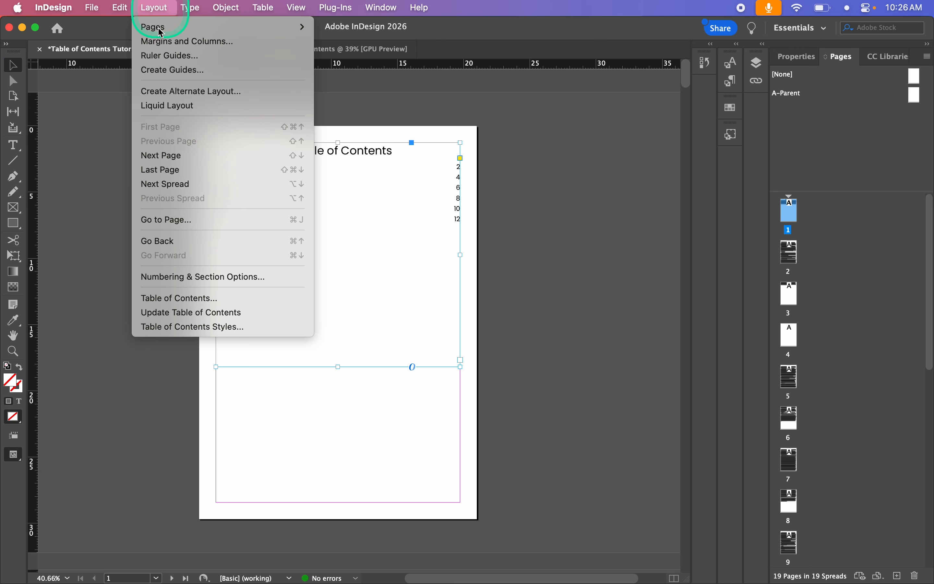
pyautogui.click(207, 313)
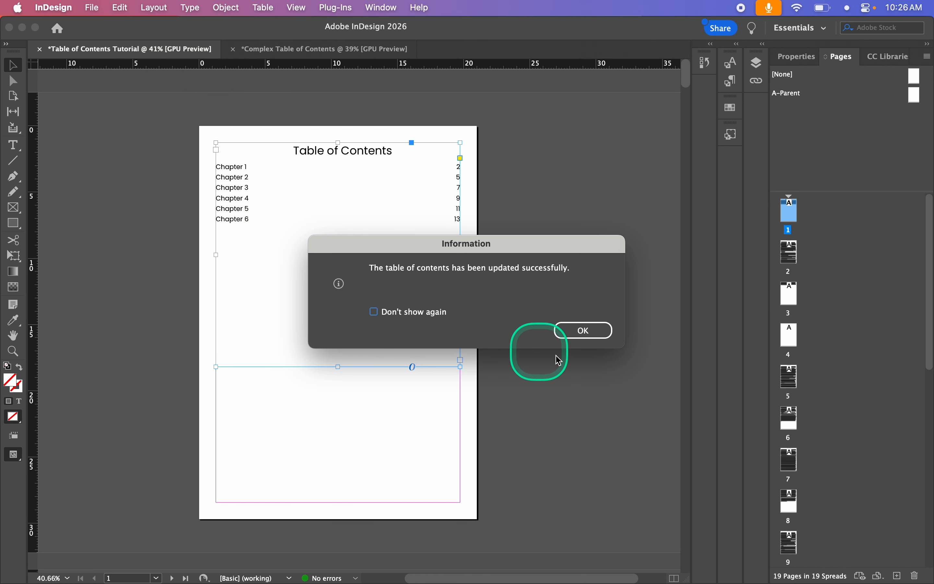
pyautogui.click(581, 332)
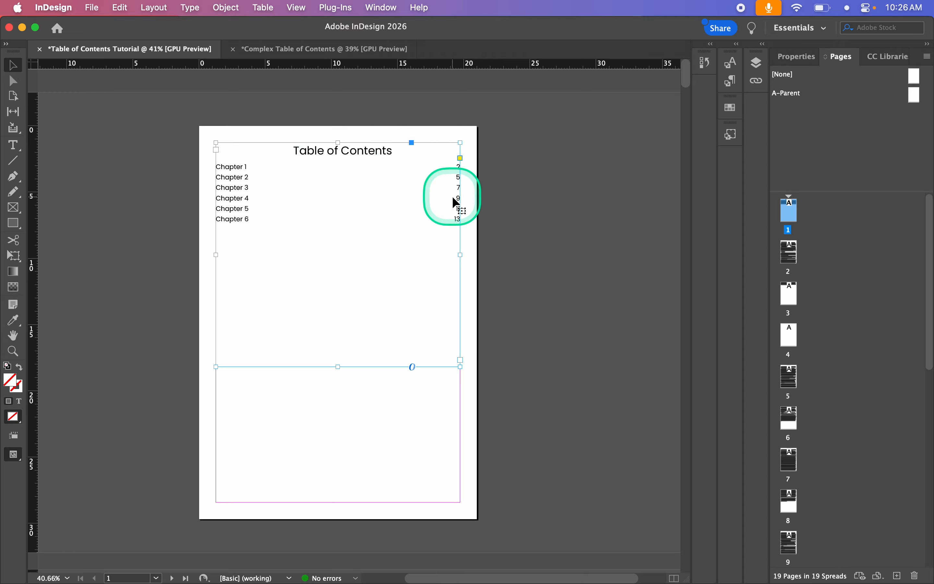
pyautogui.click(140, 252)
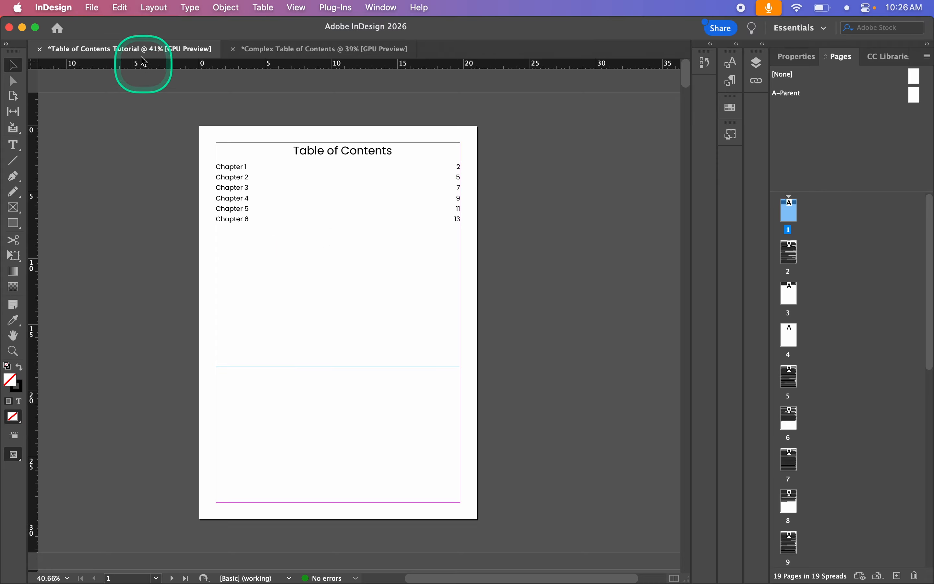
# Edit the "Table of Contents" style so a Tab Character (^t) separates entry and page number instead of the right indent tab.
pyautogui.click(156, 9)
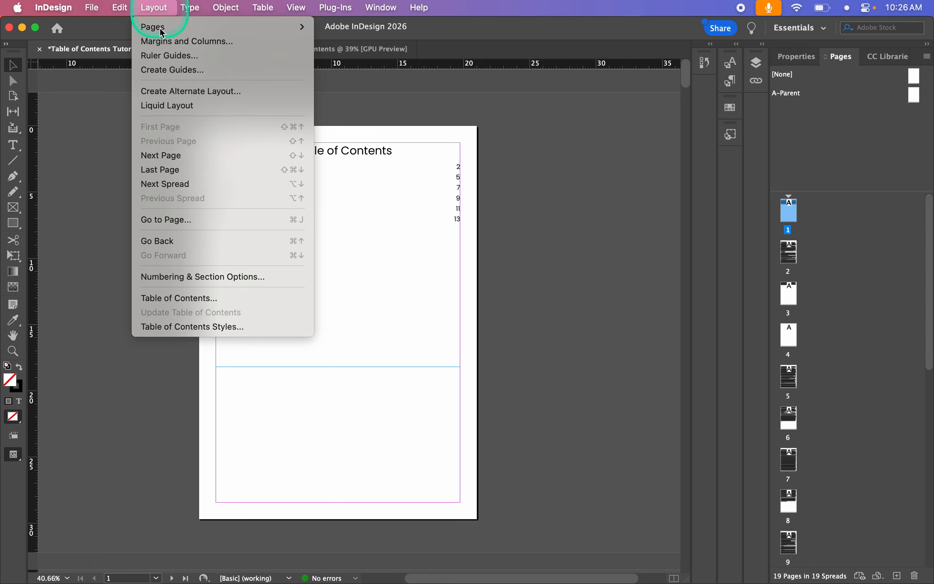
pyautogui.click(192, 330)
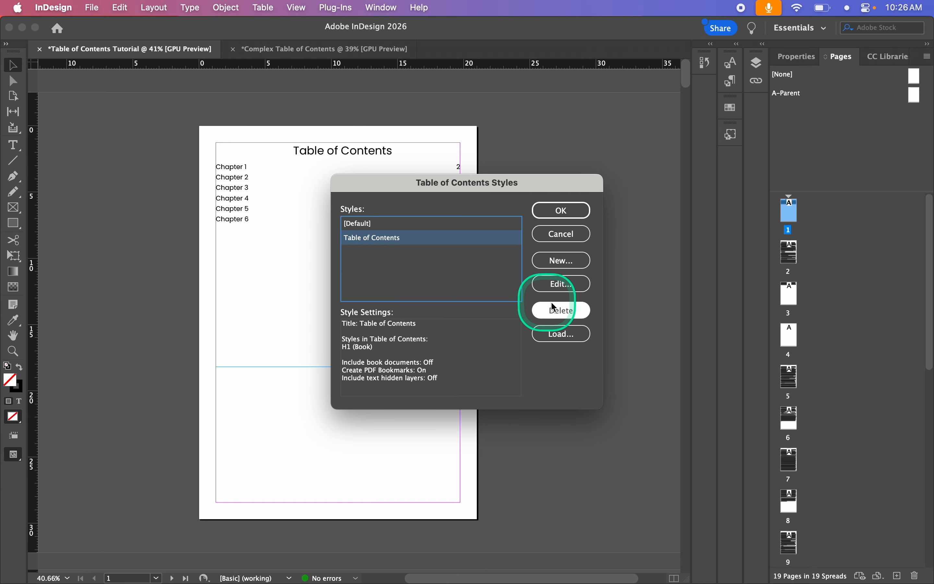
pyautogui.click(571, 291)
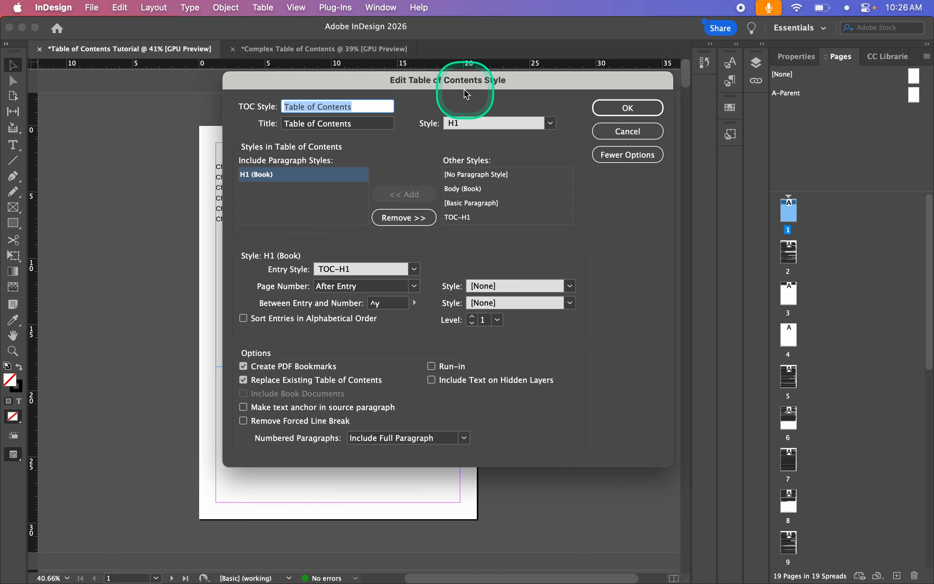
pyautogui.moveTo(451, 86); pyautogui.dragTo(623, 89)
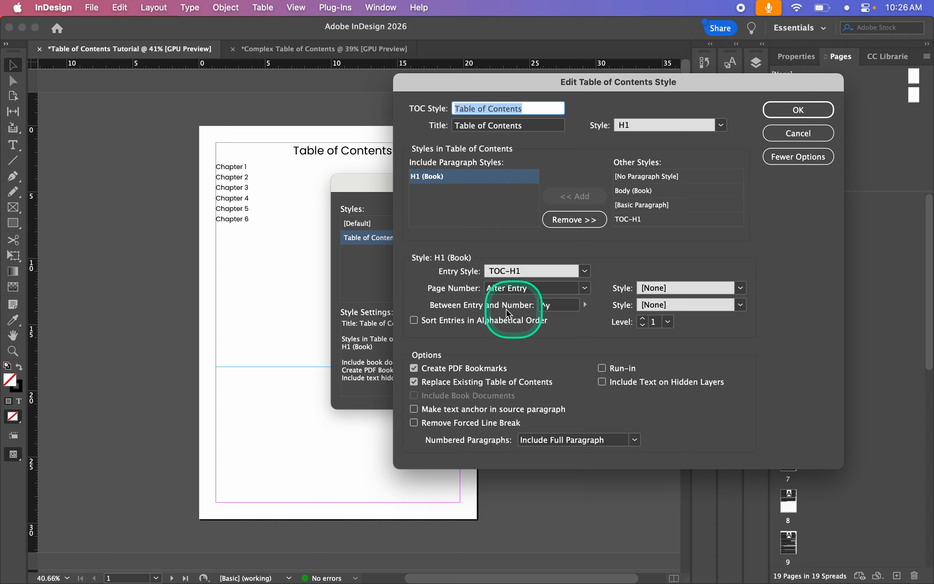
pyautogui.click(562, 309)
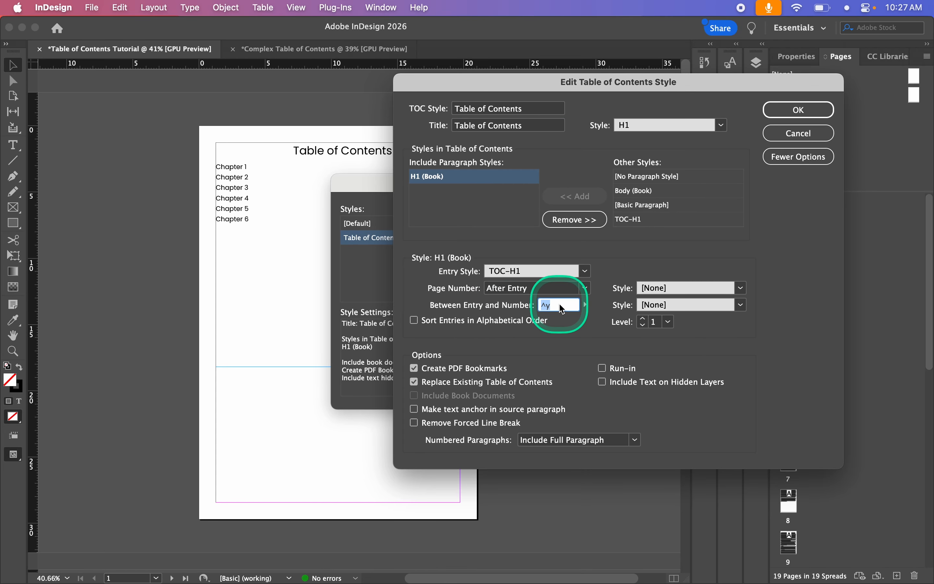
pyautogui.press('BackSpace')
pyautogui.click(586, 304)
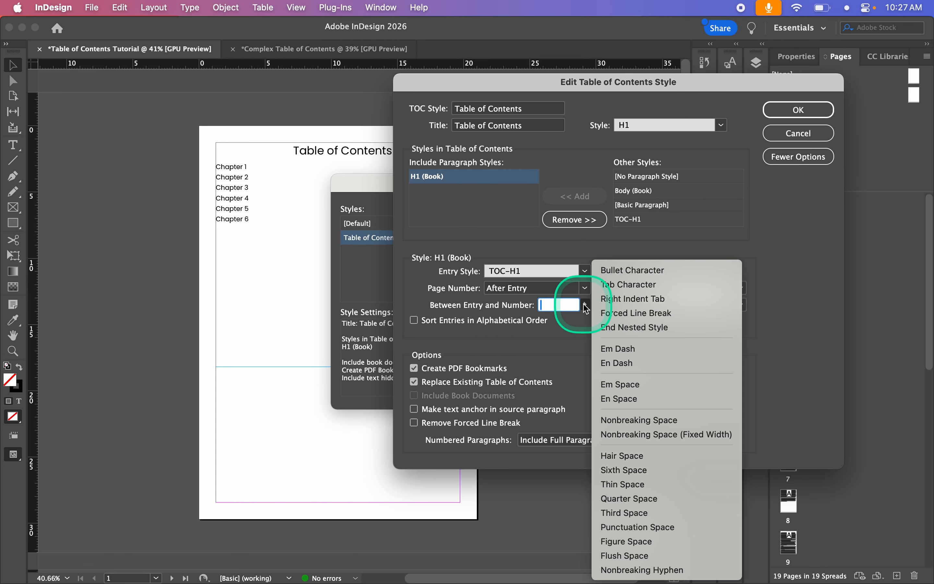
pyautogui.click(627, 286)
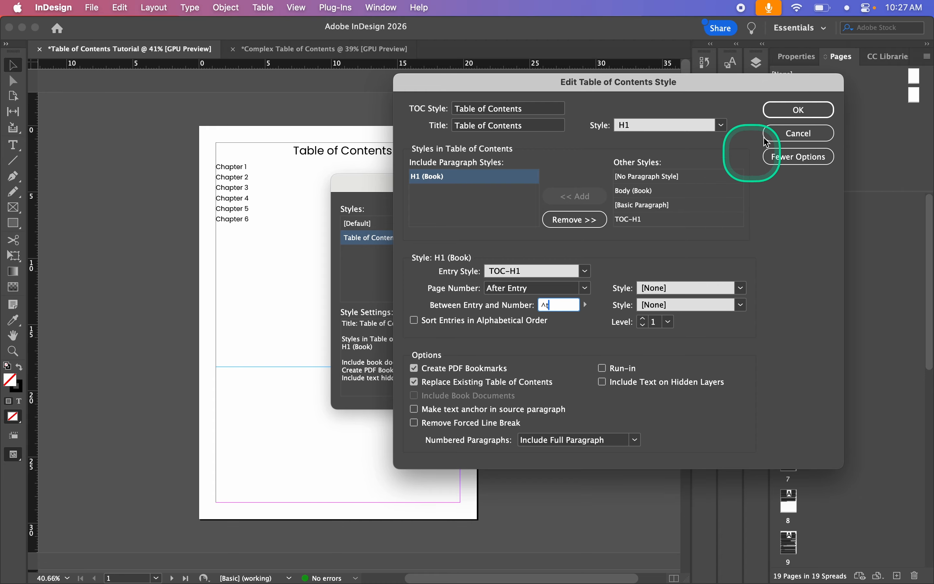
pyautogui.click(784, 110)
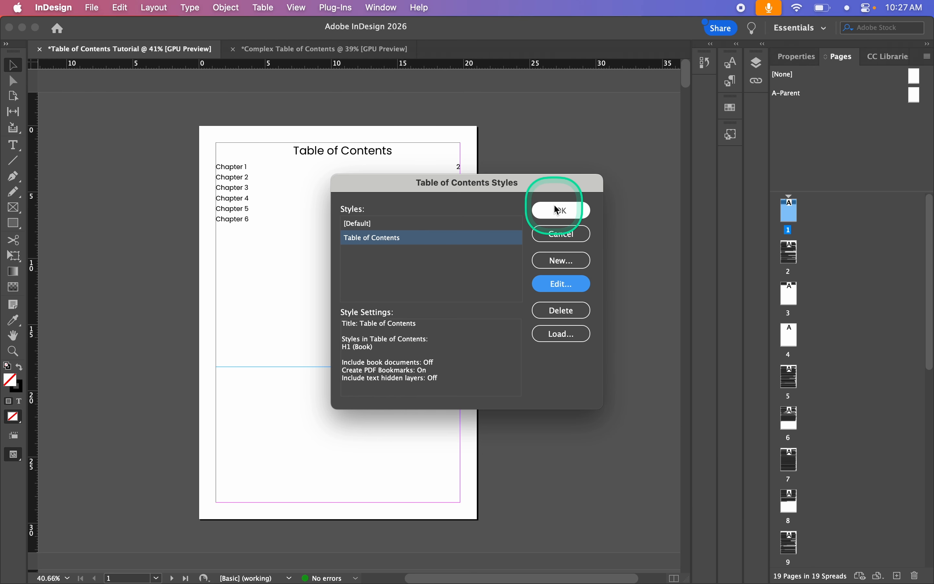
pyautogui.click(558, 210)
# Update the table of contents on page 1 to apply the edited style.
pyautogui.click(154, 8)
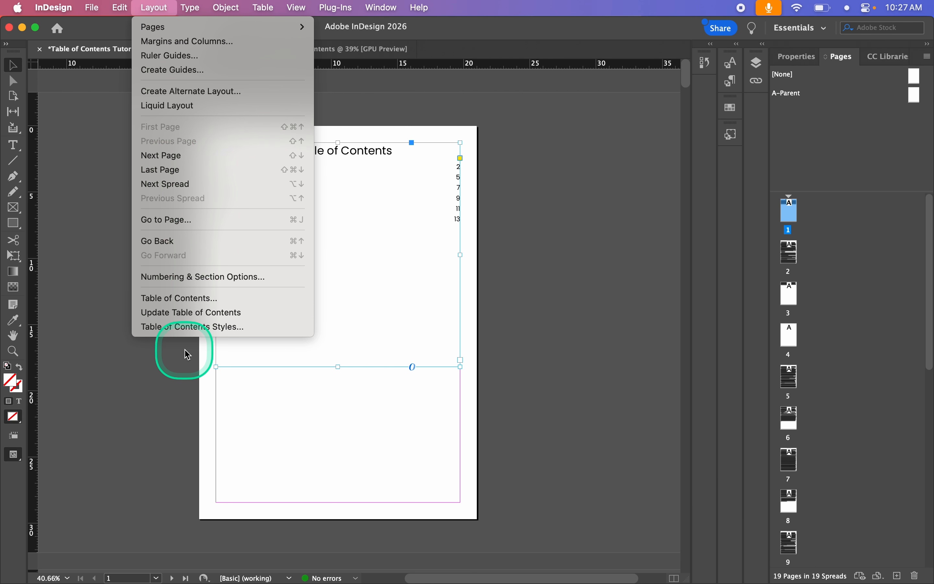
pyautogui.click(178, 312)
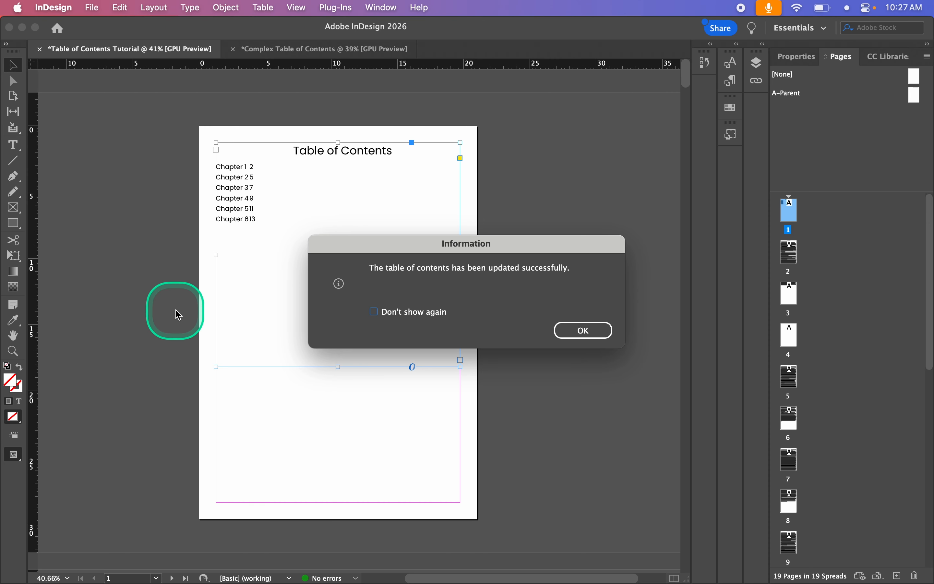
pyautogui.click(591, 334)
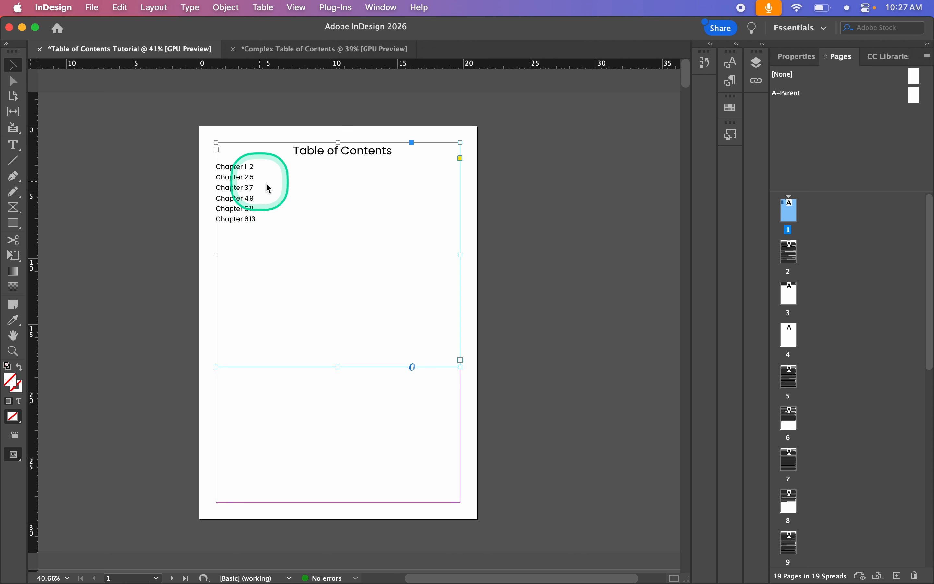
# Add a tab stop at about 6.3 cm to the TOC-H1 paragraph style.
pyautogui.click(731, 83)
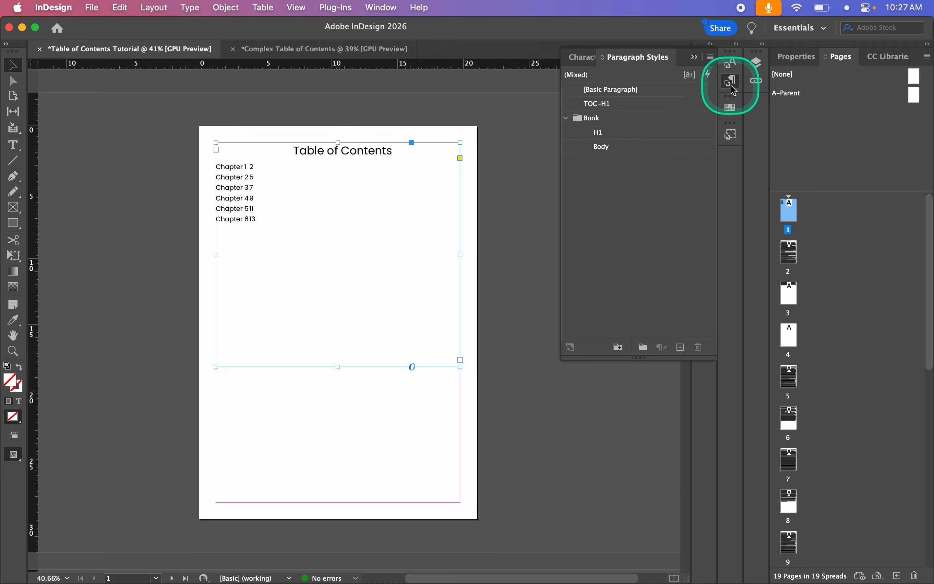
pyautogui.moveTo(389, 74); pyautogui.dragTo(489, 74)
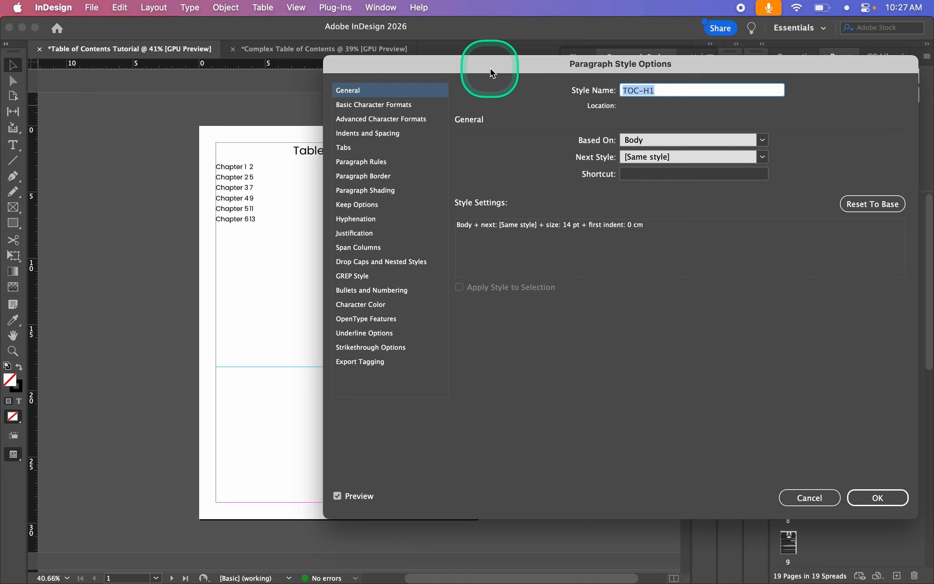
pyautogui.click(345, 147)
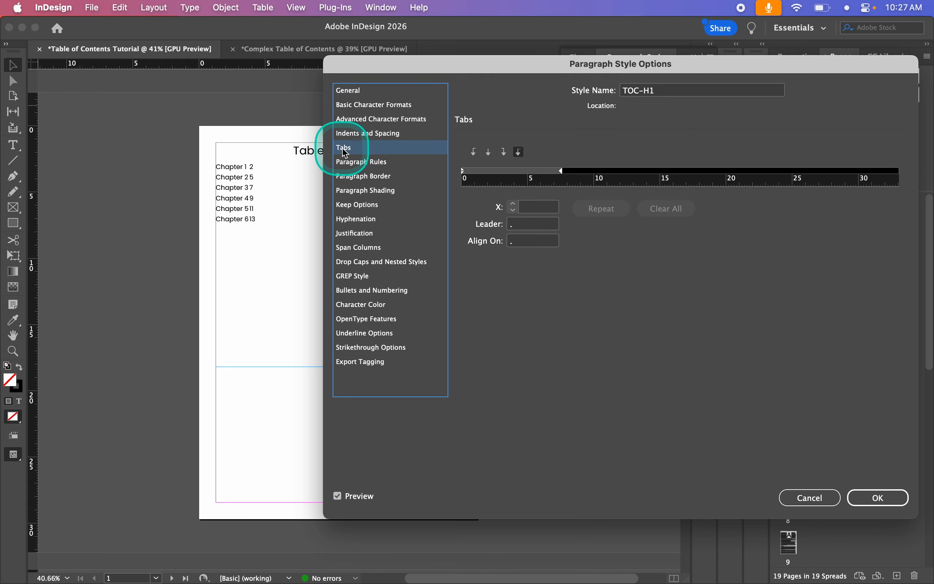
pyautogui.moveTo(528, 181); pyautogui.dragTo(550, 176)
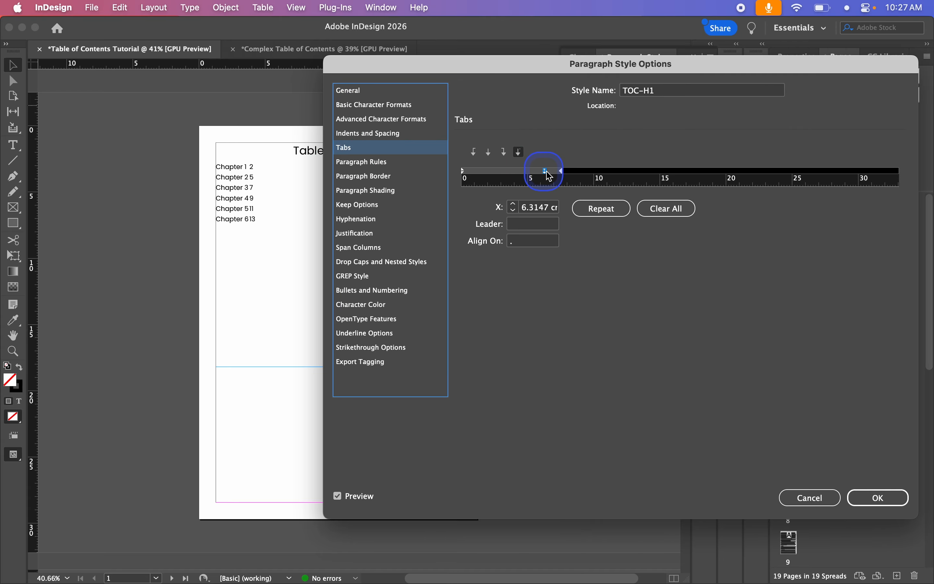